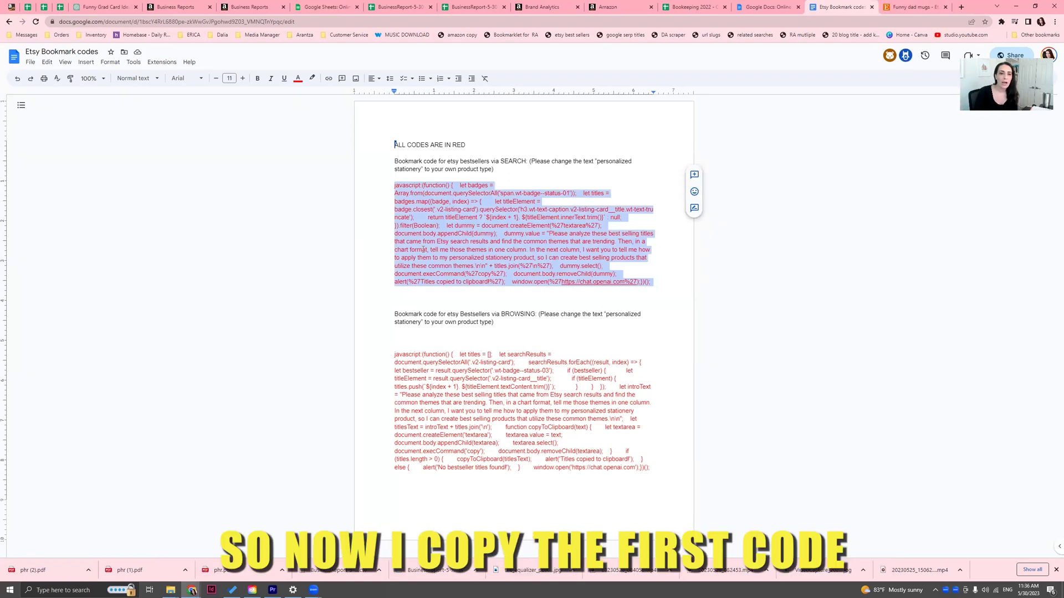
Step: Copy the Etsy bestsellers SEARCH code and add a bookmarks bar page named "Etsy Best Seller ANALYSIS"
{"action": "right_click", "coordinate": [424, 247]}
{"action": "left_click", "coordinate": [445, 262]}
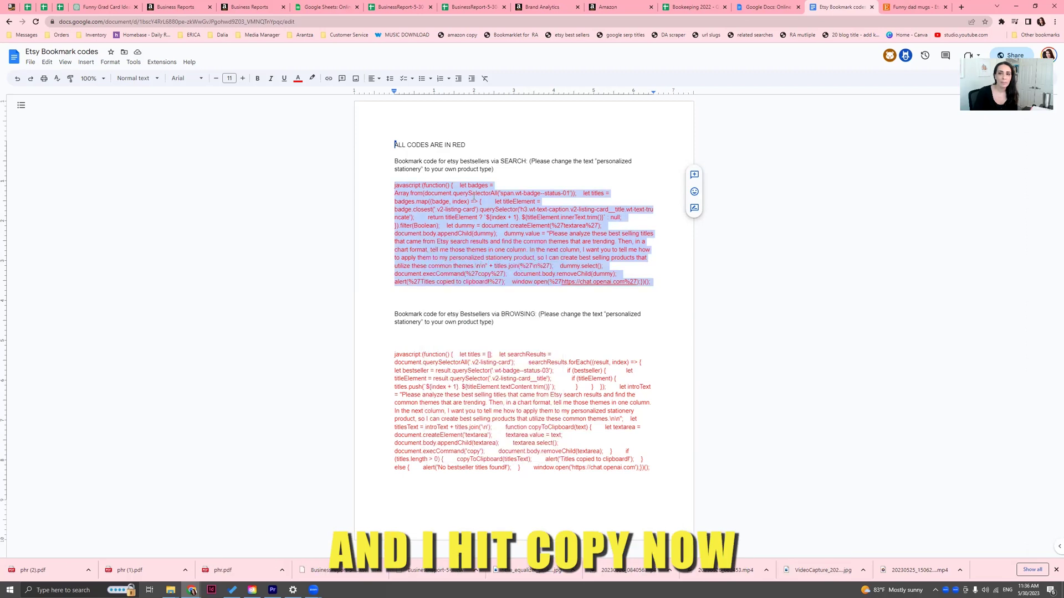
{"action": "right_click", "coordinate": [997, 40]}
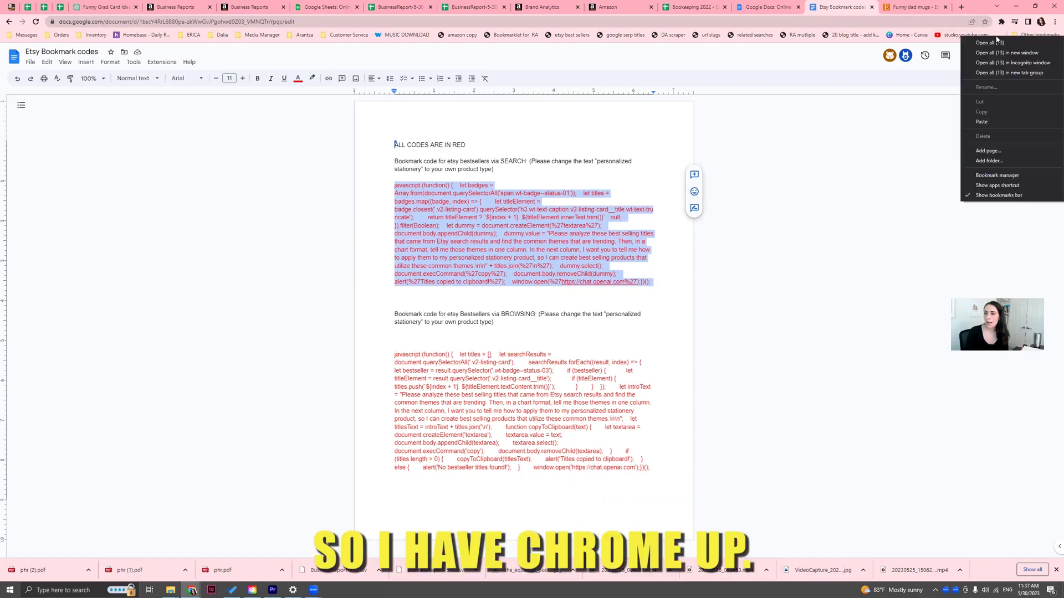
{"action": "left_click", "coordinate": [997, 155]}
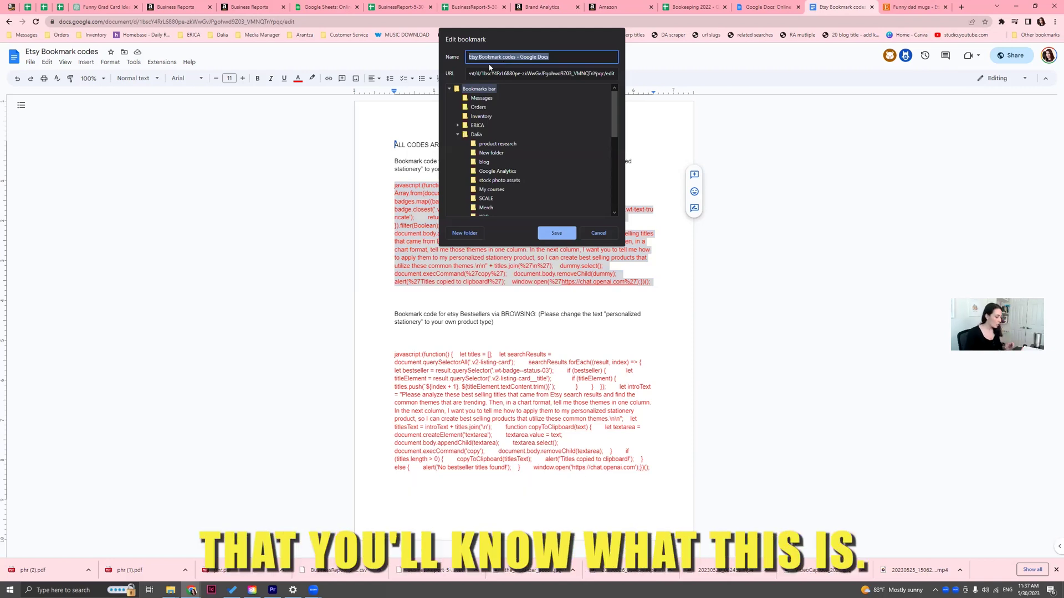
{"action": "type", "text": "Etsy Be"}
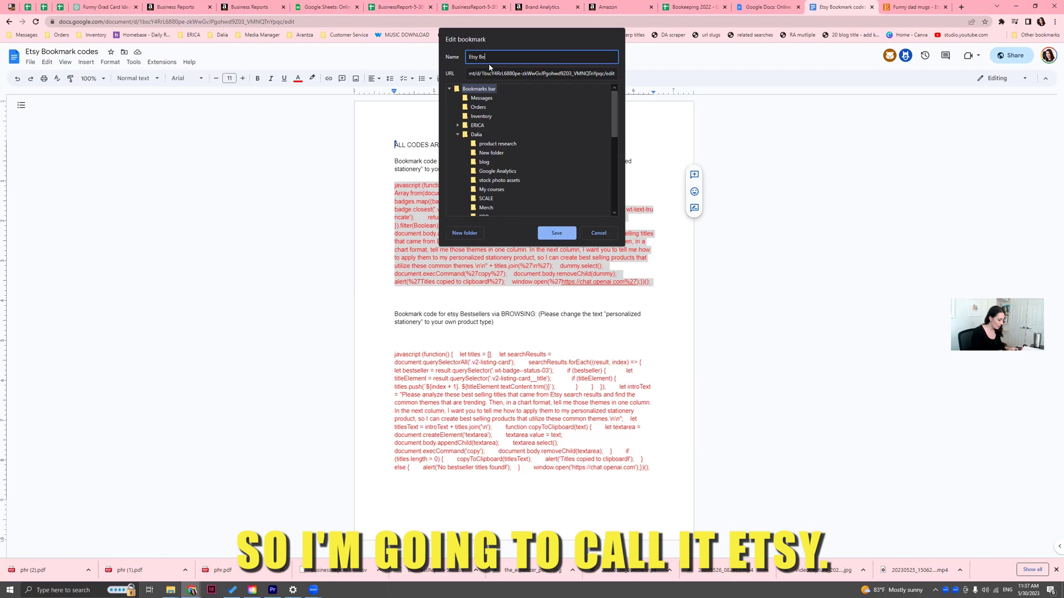
{"action": "type", "text": "st Seller ANALYSIS"}
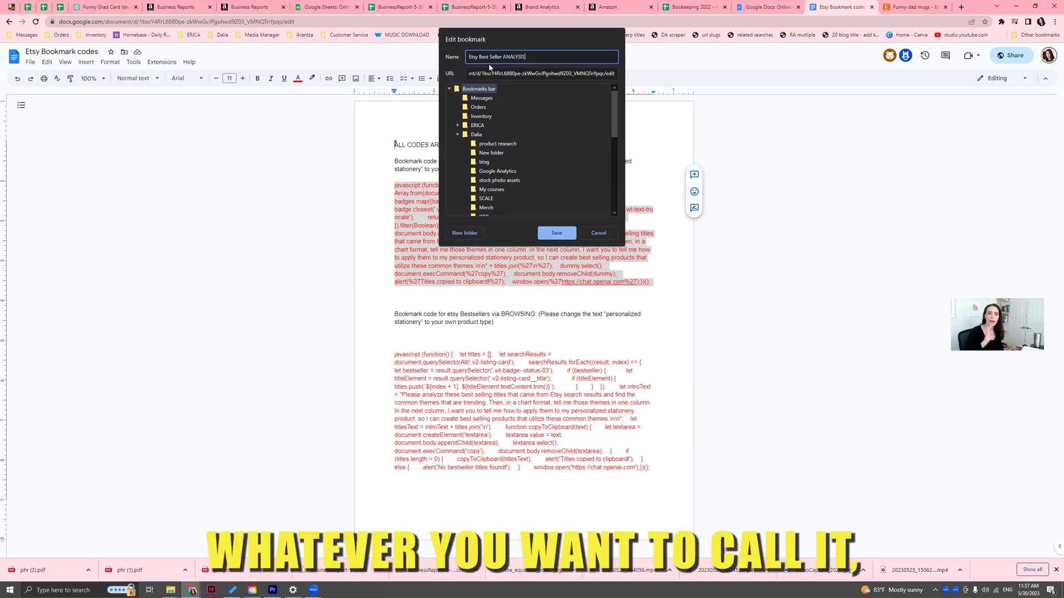
Step: Replace the new bookmark's URL with the copied SEARCH code
{"action": "left_click", "coordinate": [499, 74]}
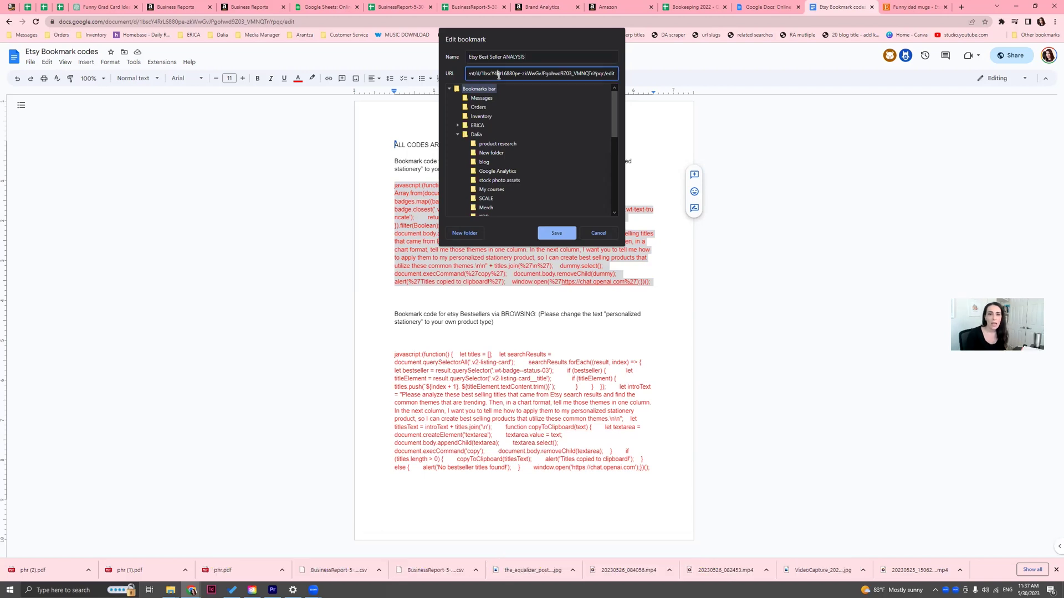
{"action": "key", "text": "ctrl+a"}
{"action": "key", "text": "BackSpace"}
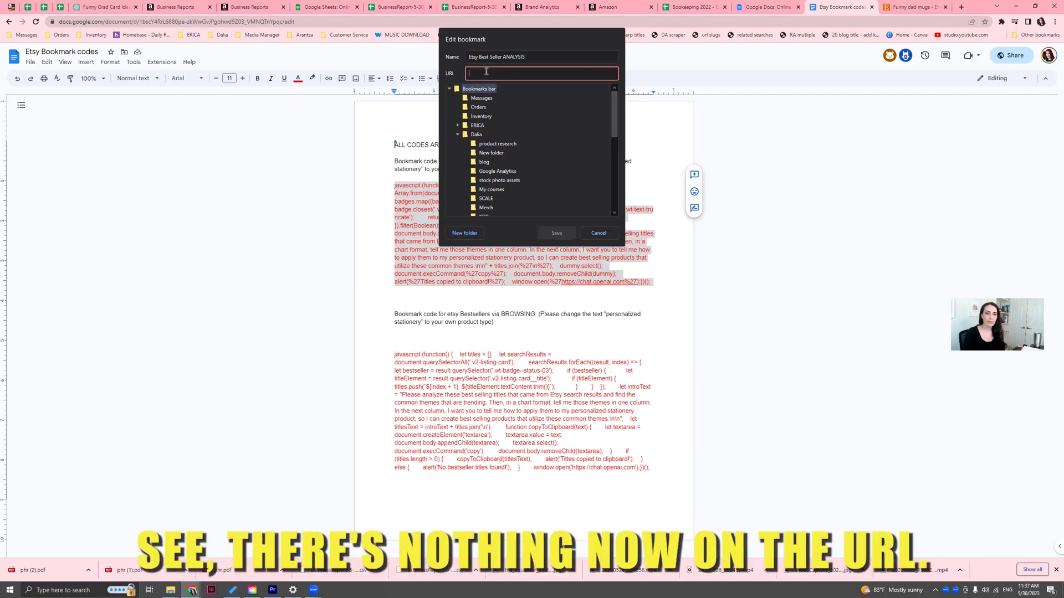
{"action": "right_click", "coordinate": [519, 73]}
{"action": "left_click", "coordinate": [532, 128]}
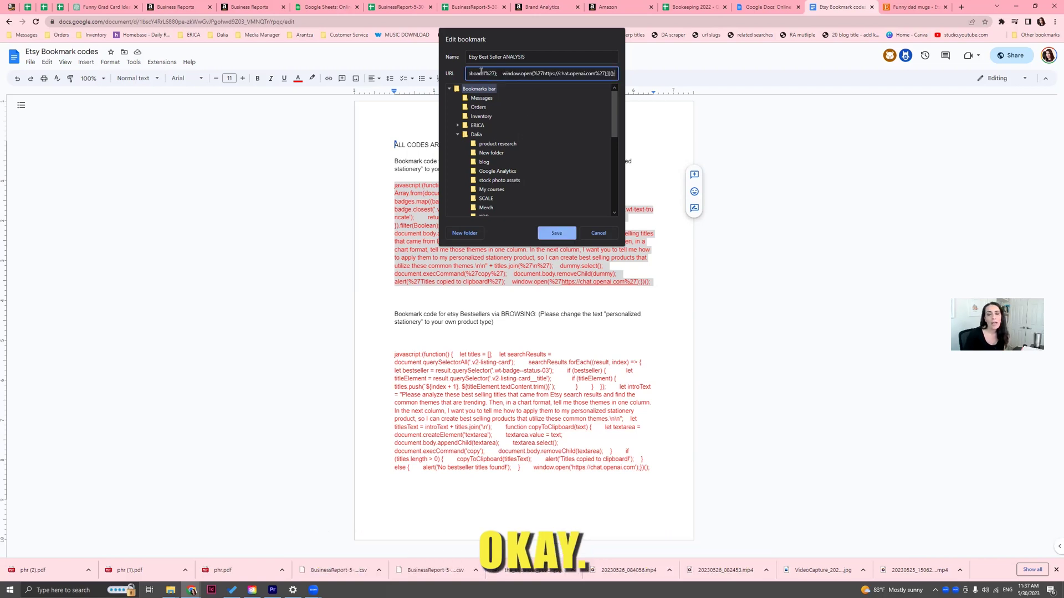
Step: Append "search" to the bookmark's name and save the bookmark
{"action": "left_click", "coordinate": [529, 57]}
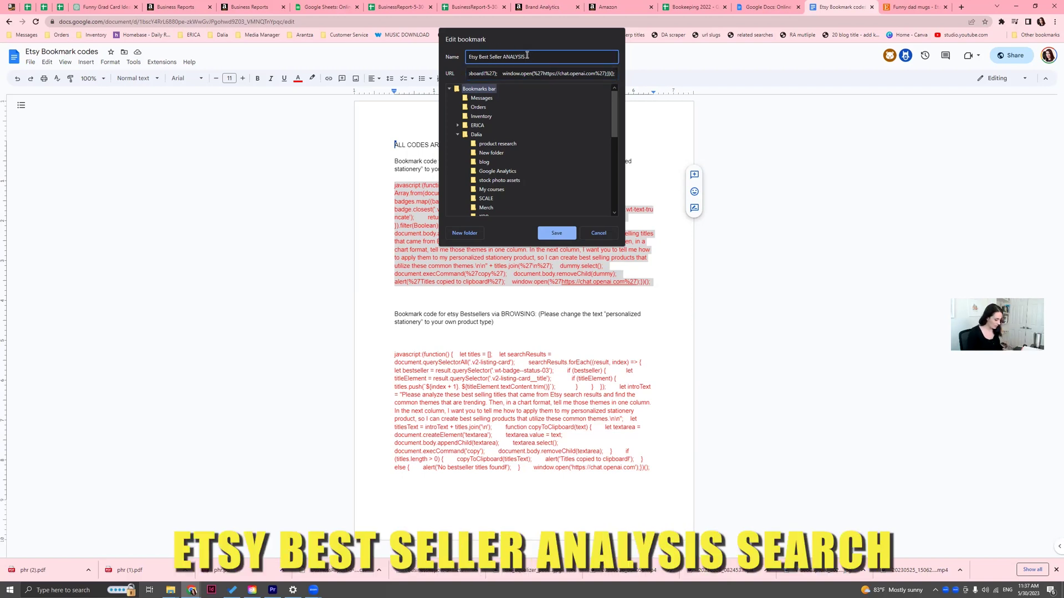
{"action": "type", "text": "search"}
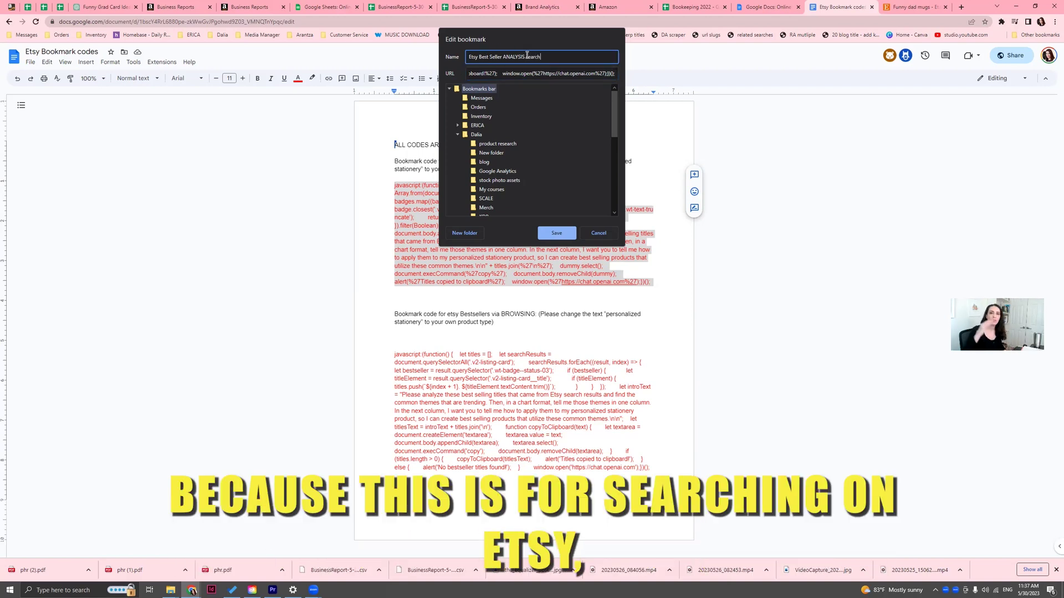
{"action": "left_click", "coordinate": [567, 237]}
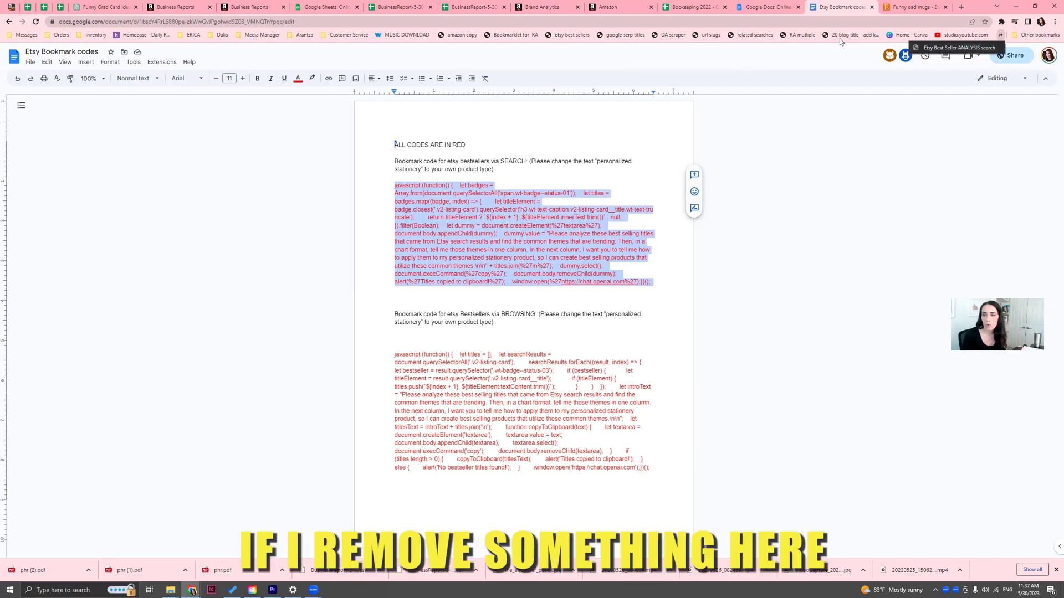
Step: Delete the Home - Canva and studio.youtube.com bookmarks to make room on the bookmarks bar
{"action": "right_click", "coordinate": [909, 38]}
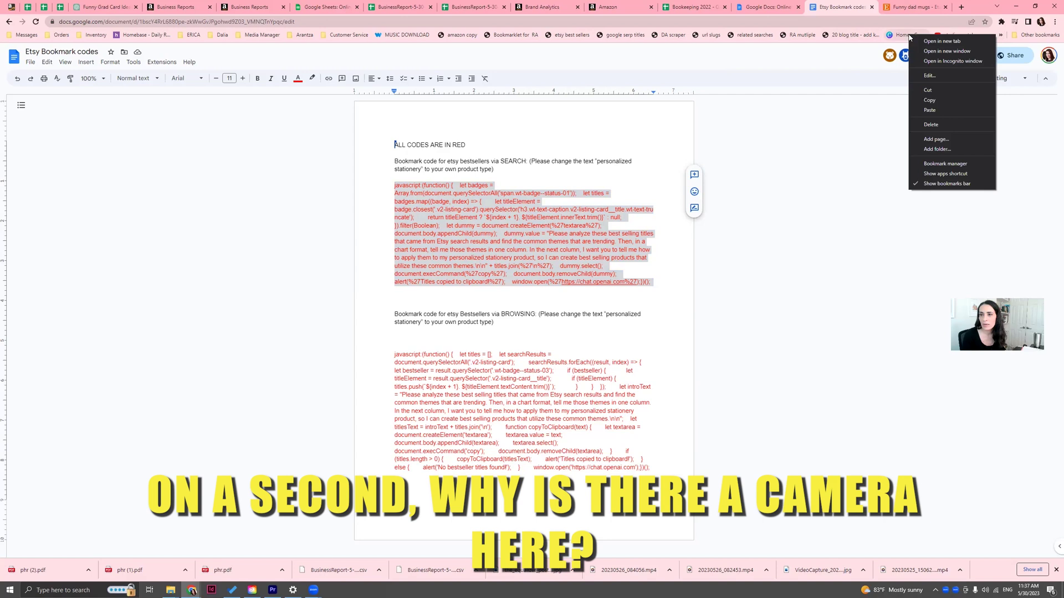
{"action": "left_click", "coordinate": [930, 124]}
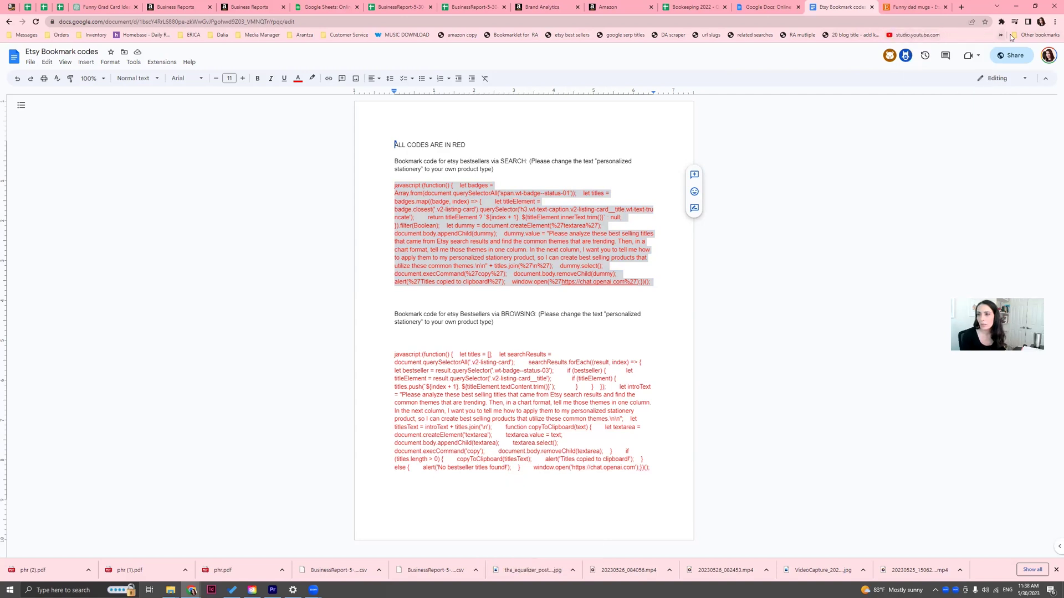
{"action": "right_click", "coordinate": [916, 37]}
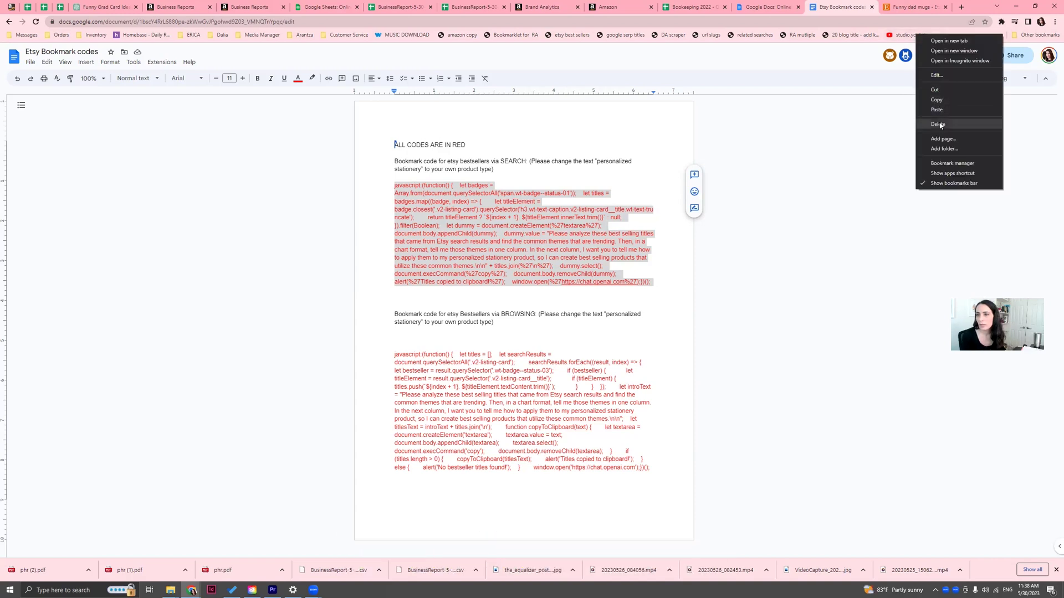
{"action": "left_click", "coordinate": [940, 125]}
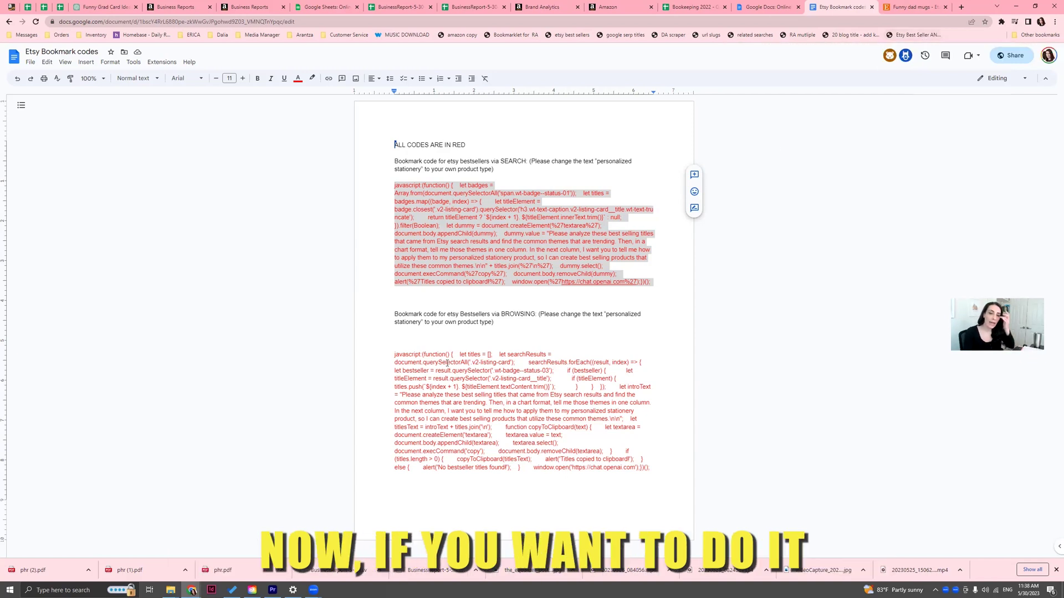
Step: Bring up the Etsy search results for "funny dad mugs" and focus the Etsy search box
{"action": "left_click", "coordinate": [413, 397]}
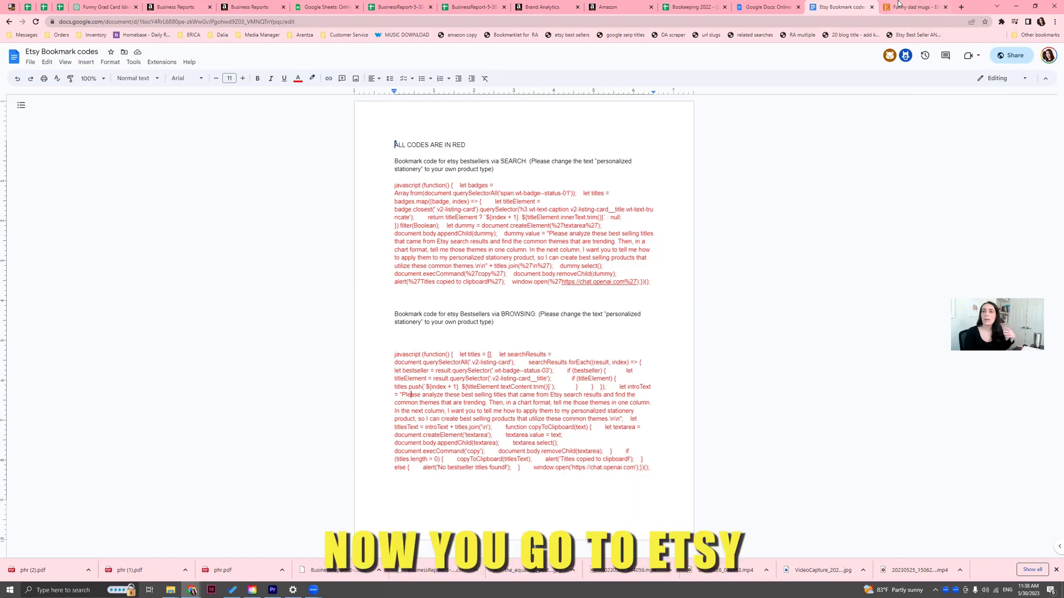
{"action": "key", "text": "ctrl+Tab"}
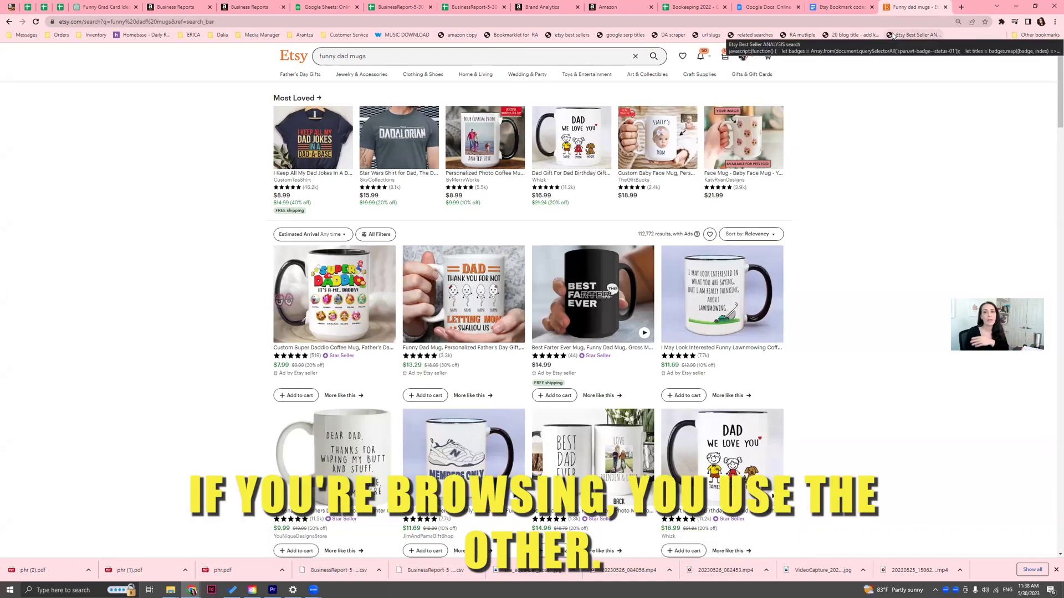
{"action": "left_click", "coordinate": [410, 56]}
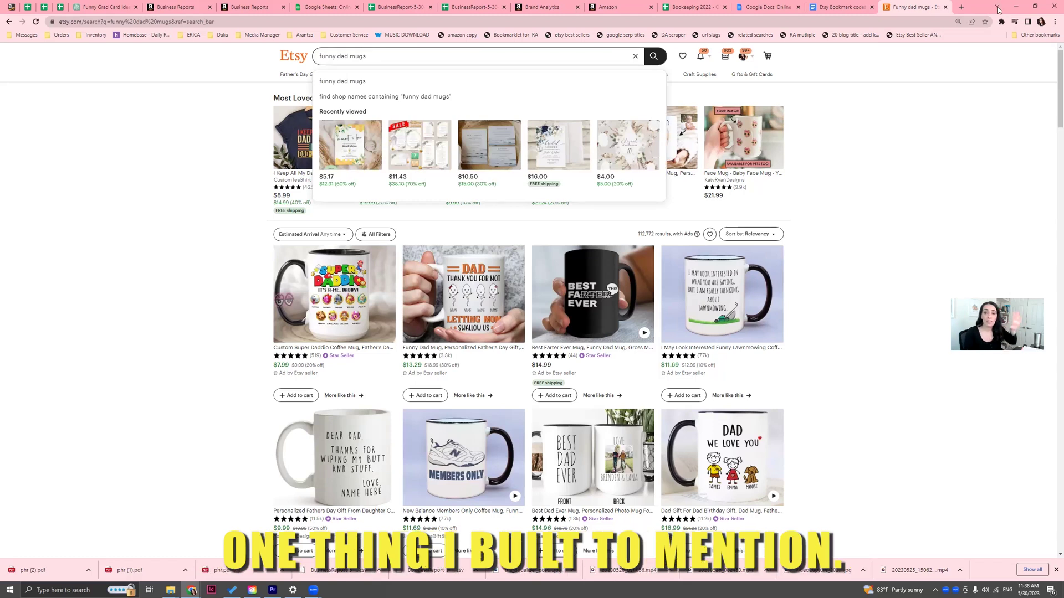
Step: Return to the Etsy Bookmark codes document, highlight "personalized stationery" in the SEARCH code, and select the whole code block
{"action": "left_click", "coordinate": [799, 3]}
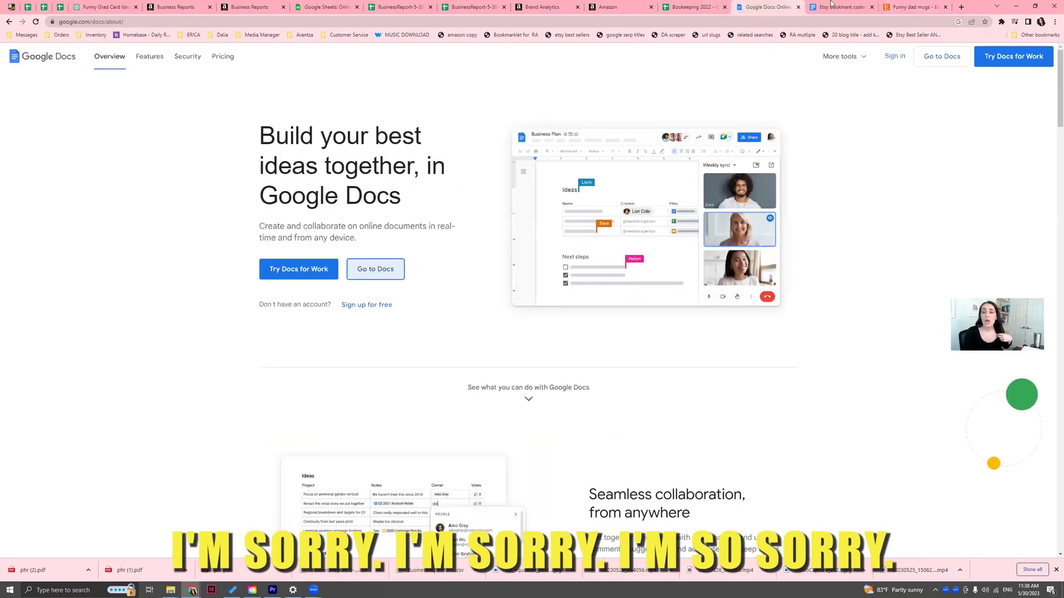
{"action": "left_click", "coordinate": [819, 5]}
{"action": "left_click_drag", "start_coordinate": [425, 193], "coordinate": [539, 249]}
{"action": "left_click", "coordinate": [549, 259]}
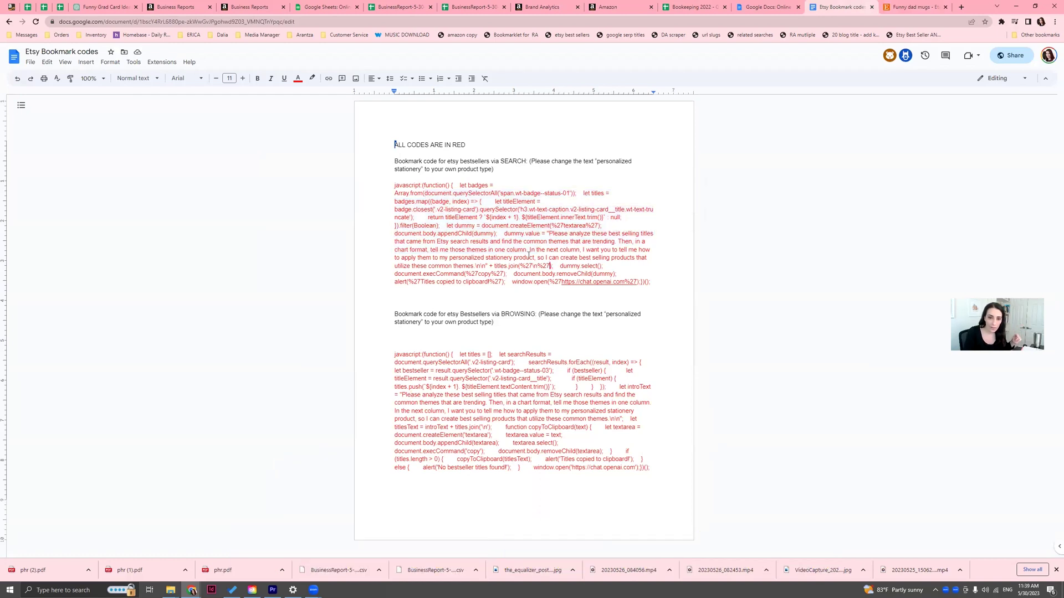
{"action": "left_click_drag", "start_coordinate": [513, 242], "coordinate": [546, 253]}
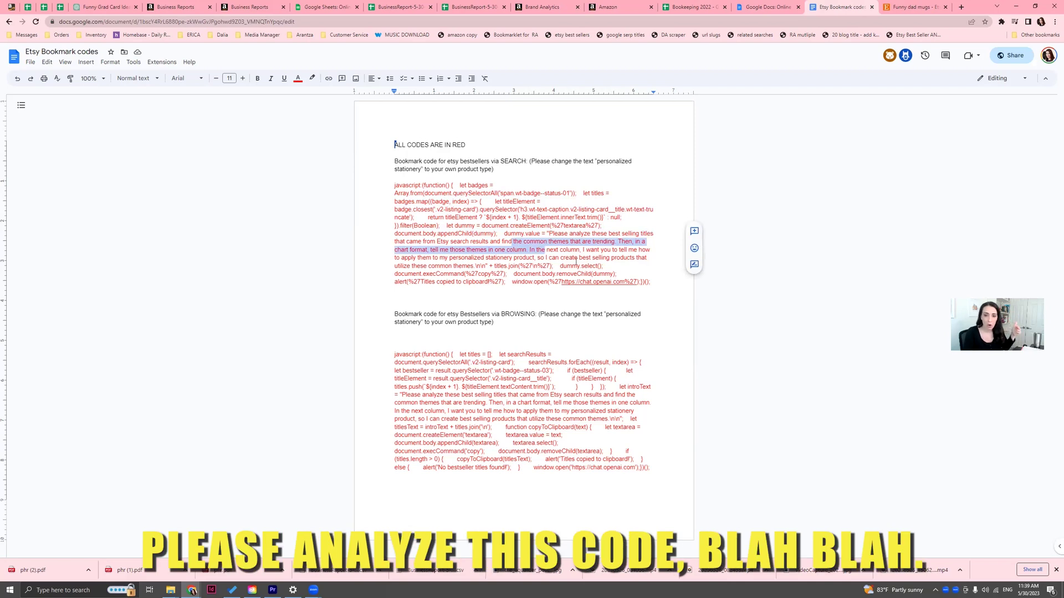
{"action": "left_click", "coordinate": [571, 257]}
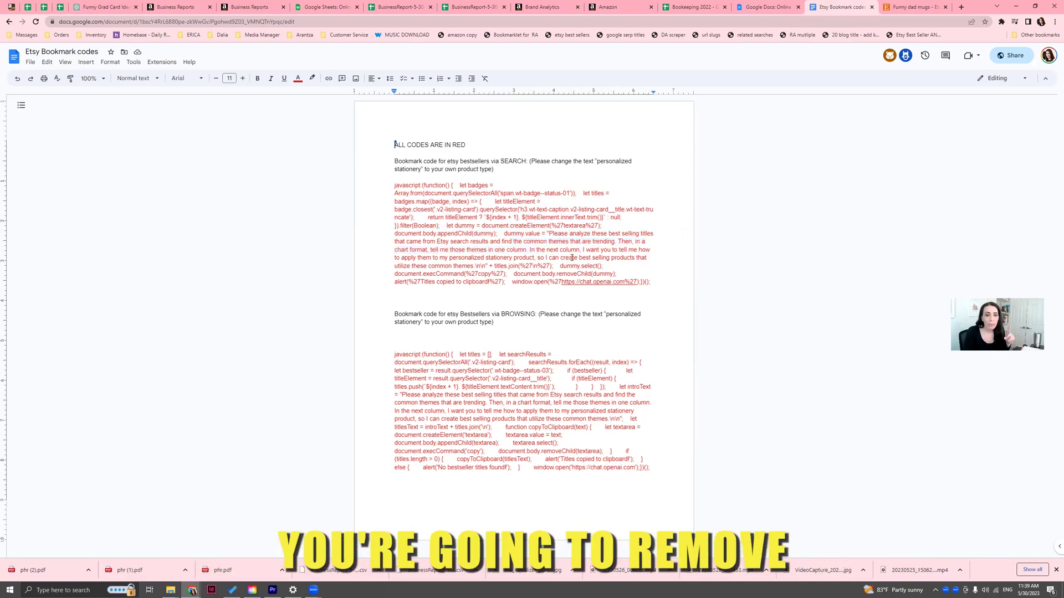
{"action": "left_click_drag", "start_coordinate": [512, 258], "coordinate": [449, 258]}
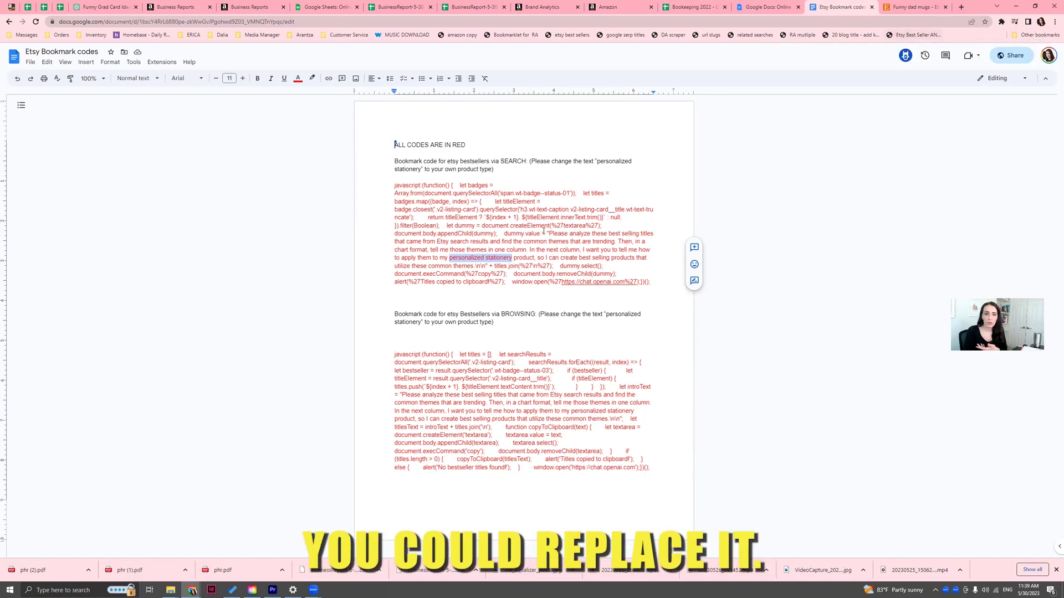
{"action": "left_click_drag", "start_coordinate": [394, 187], "coordinate": [396, 290]}
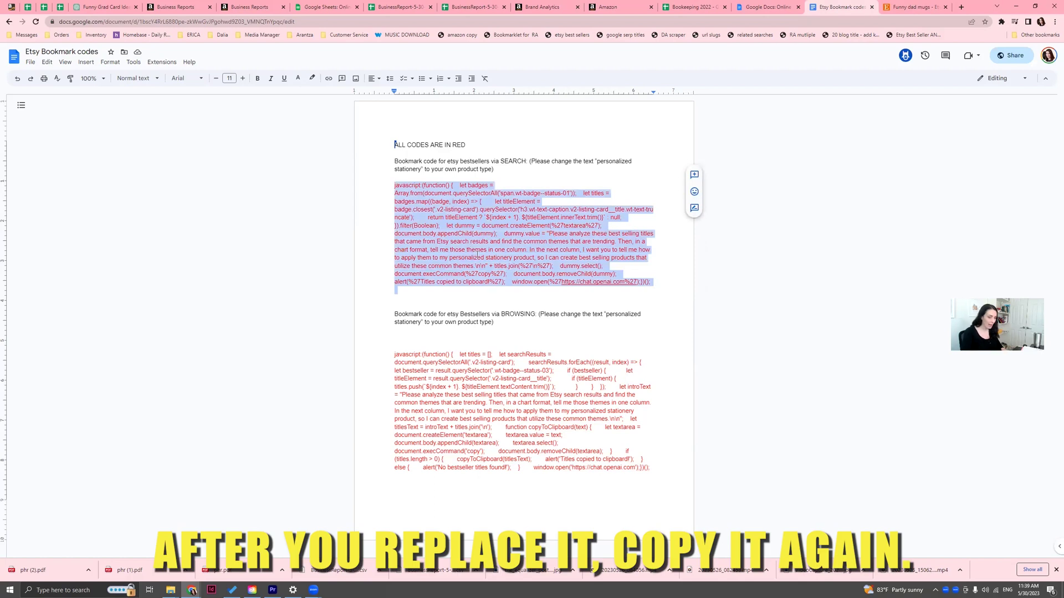
{"action": "left_click", "coordinate": [914, 34]}
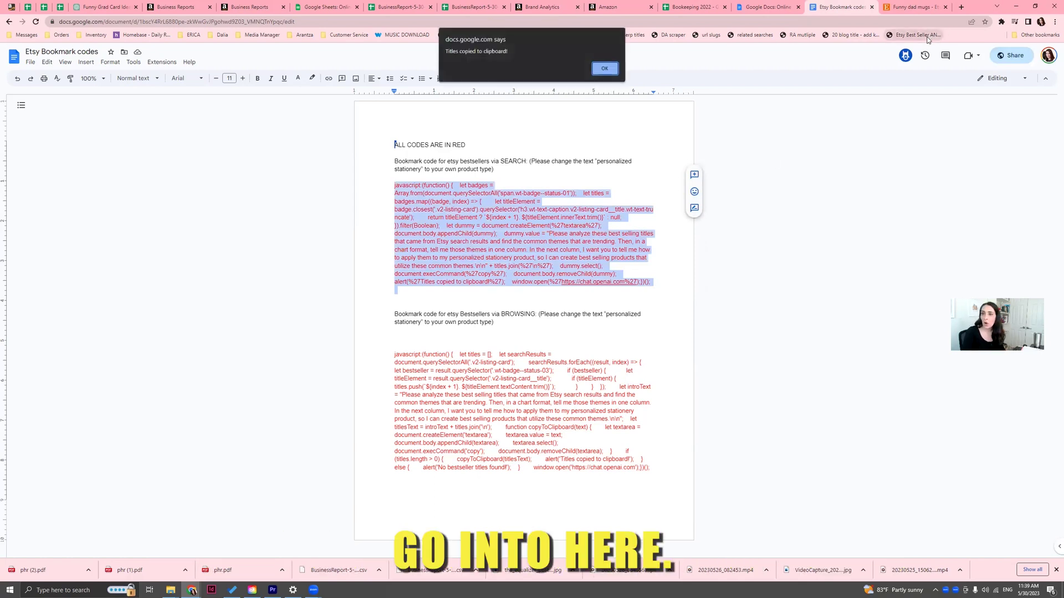
{"action": "left_click", "coordinate": [612, 73]}
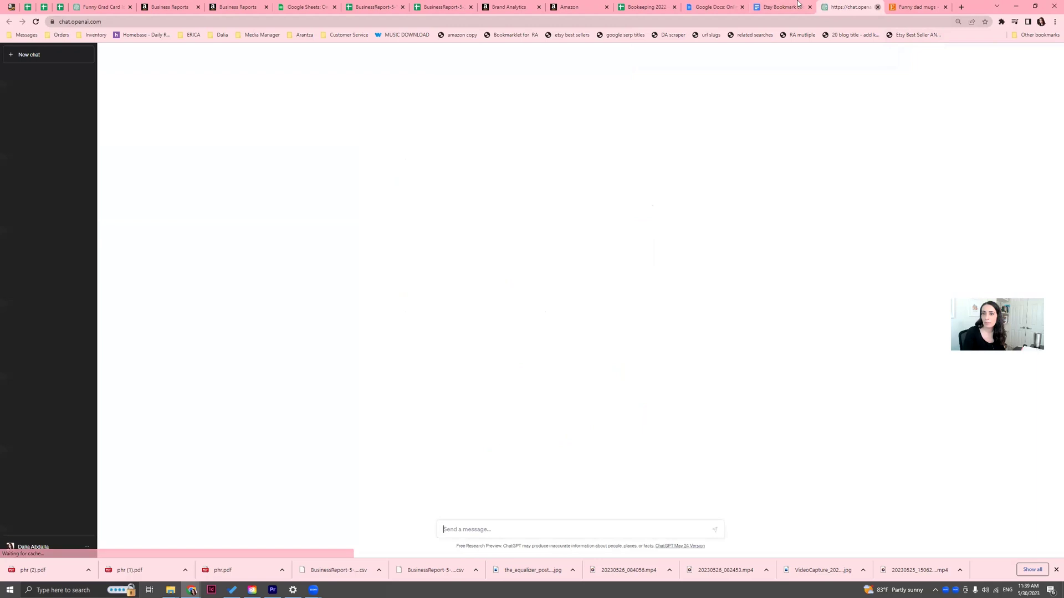
{"action": "left_click", "coordinate": [798, 5]}
{"action": "left_click", "coordinate": [877, 7]}
Step: Replace the URL of the "Etsy Best Seller ANALYSIS search" bookmark with the clipboard contents and save it
{"action": "right_click", "coordinate": [931, 37]}
{"action": "left_click", "coordinate": [953, 78]}
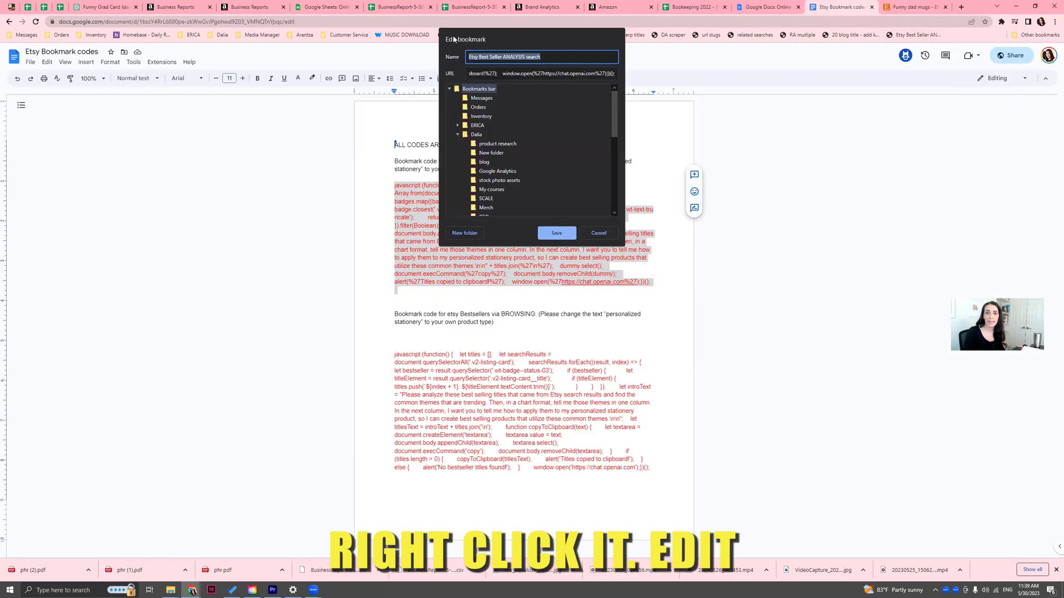
{"action": "triple_click", "coordinate": [483, 76]}
{"action": "key", "text": "BackSpace"}
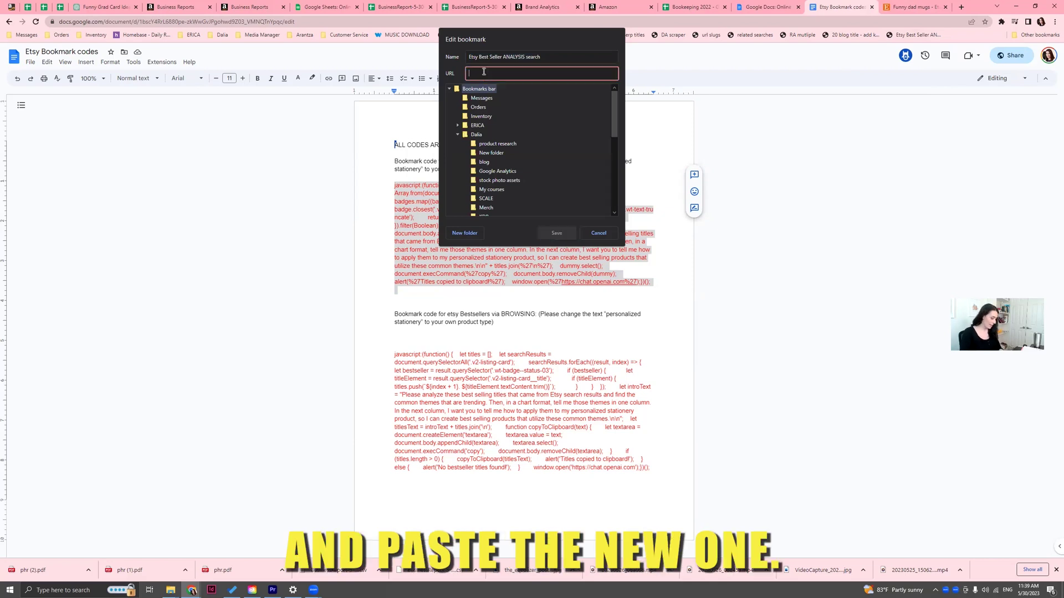
{"action": "key", "text": "ctrl+v"}
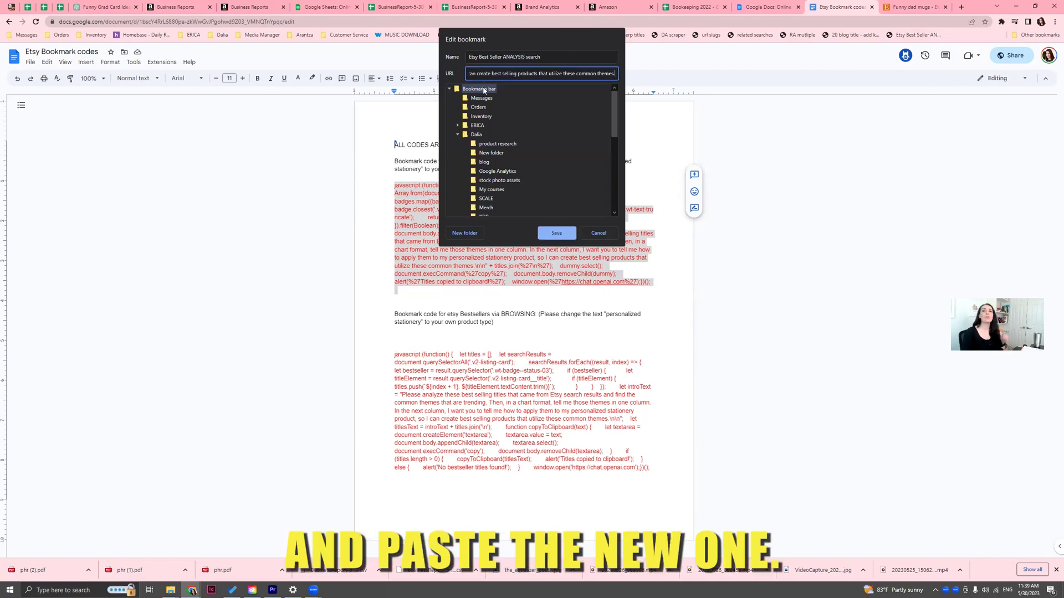
{"action": "left_click", "coordinate": [556, 233]}
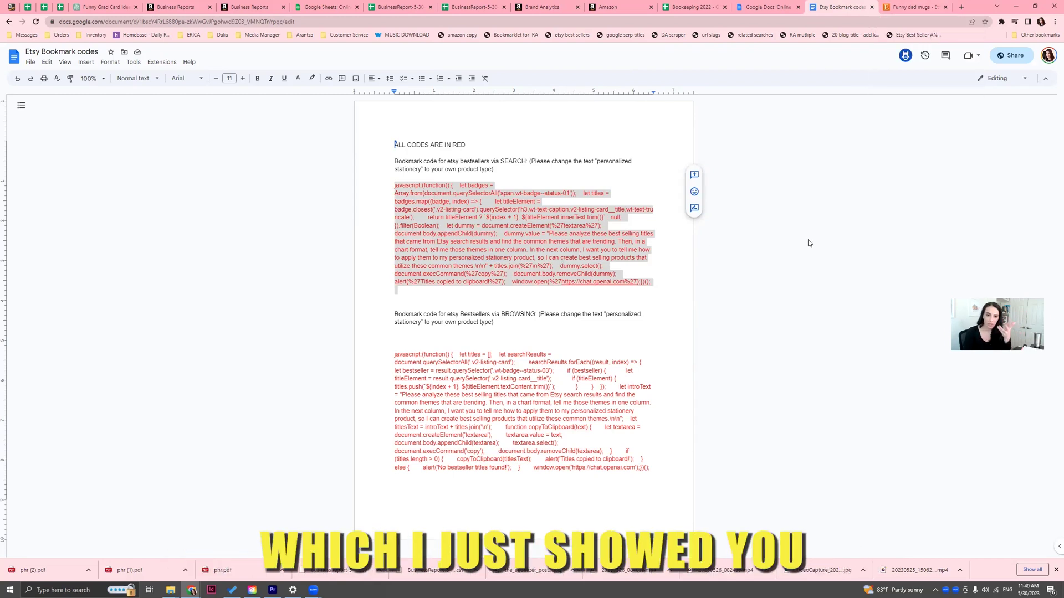
Step: Try to run the "Etsy Best Seller ANALYSIS search" bookmark on the Etsy results for "funny dad mugs"
{"action": "left_click", "coordinate": [455, 259]}
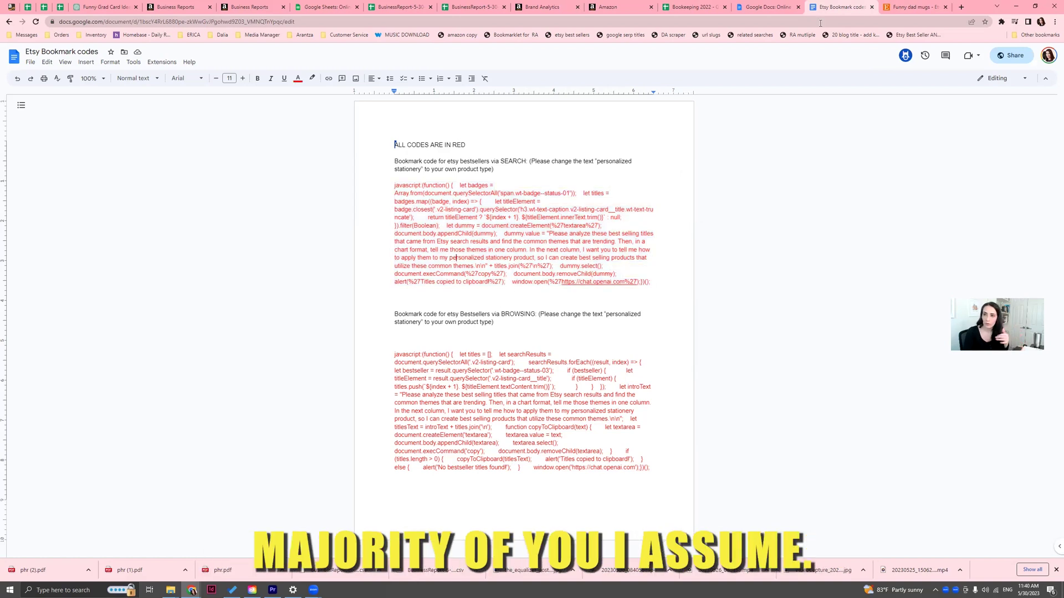
{"action": "left_click", "coordinate": [896, 7]}
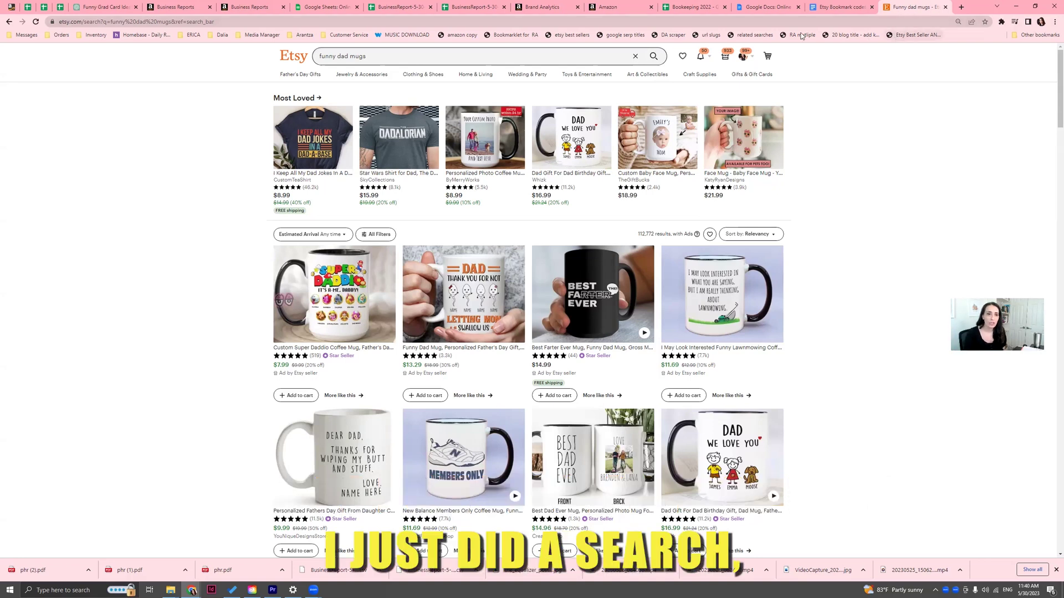
{"action": "left_click", "coordinate": [897, 36]}
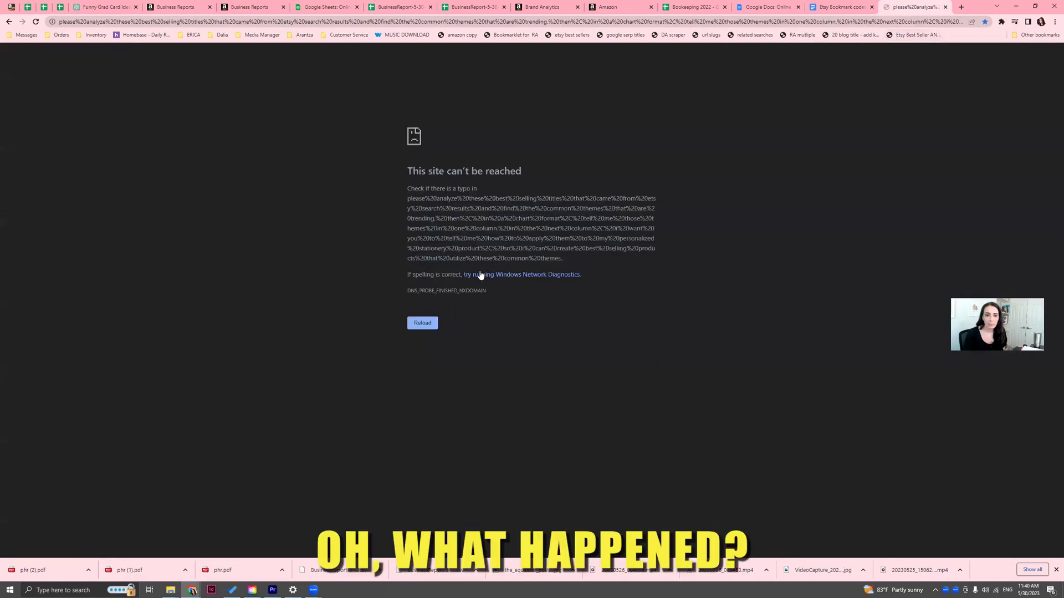
Step: Select the SEARCH code block again in the Etsy Bookmark codes document and use it to replace the "Etsy Best Seller ANALYSIS search" bookmark's URL
{"action": "left_click", "coordinate": [841, 7]}
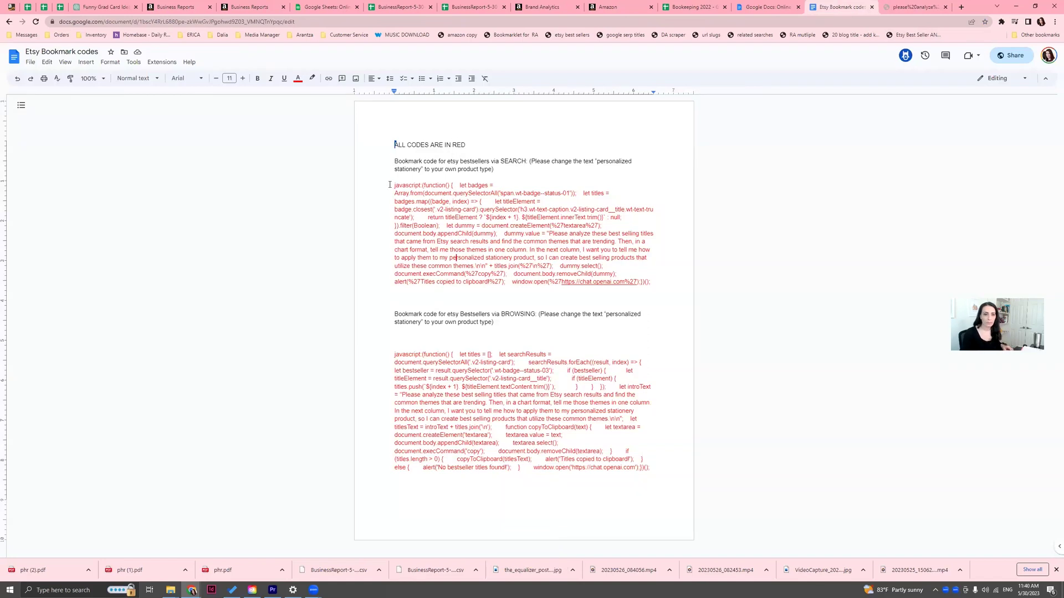
{"action": "left_click_drag", "start_coordinate": [393, 185], "coordinate": [658, 283]}
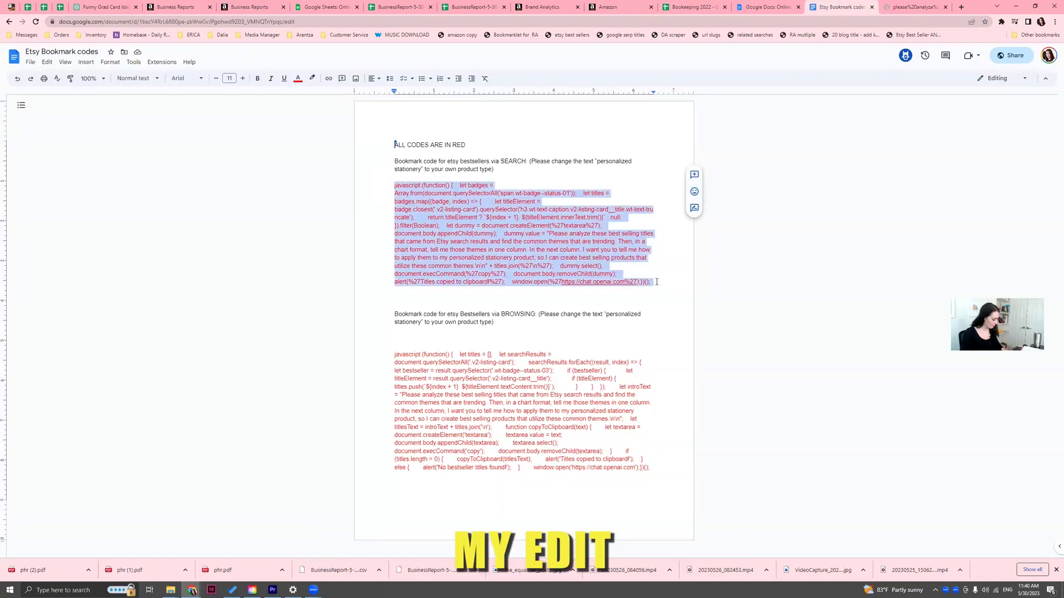
{"action": "right_click", "coordinate": [917, 35]}
{"action": "key", "text": "Escape"}
{"action": "left_click_drag", "start_coordinate": [486, 74], "coordinate": [510, 75]}
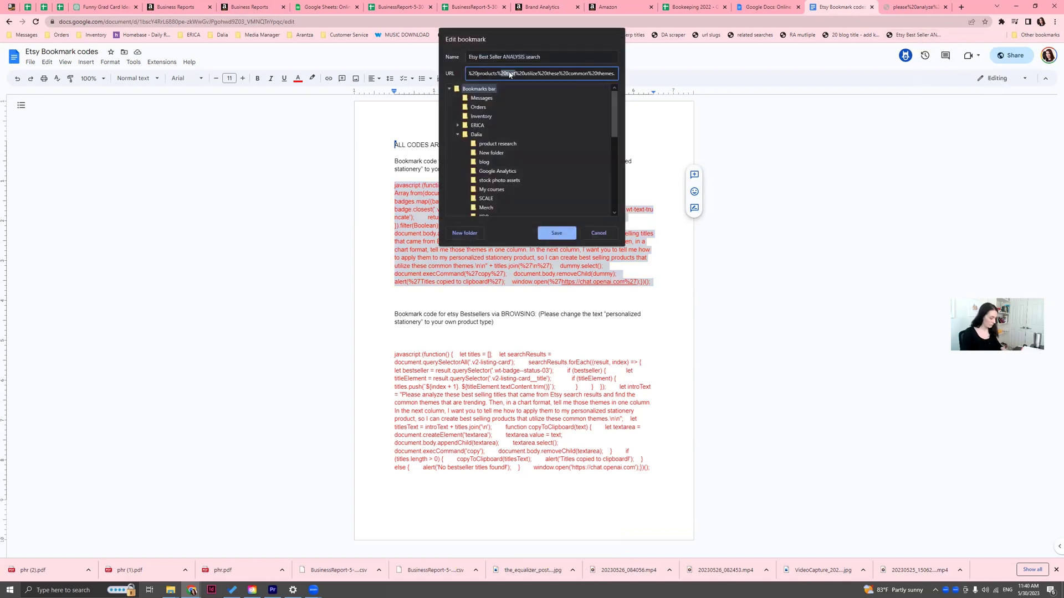
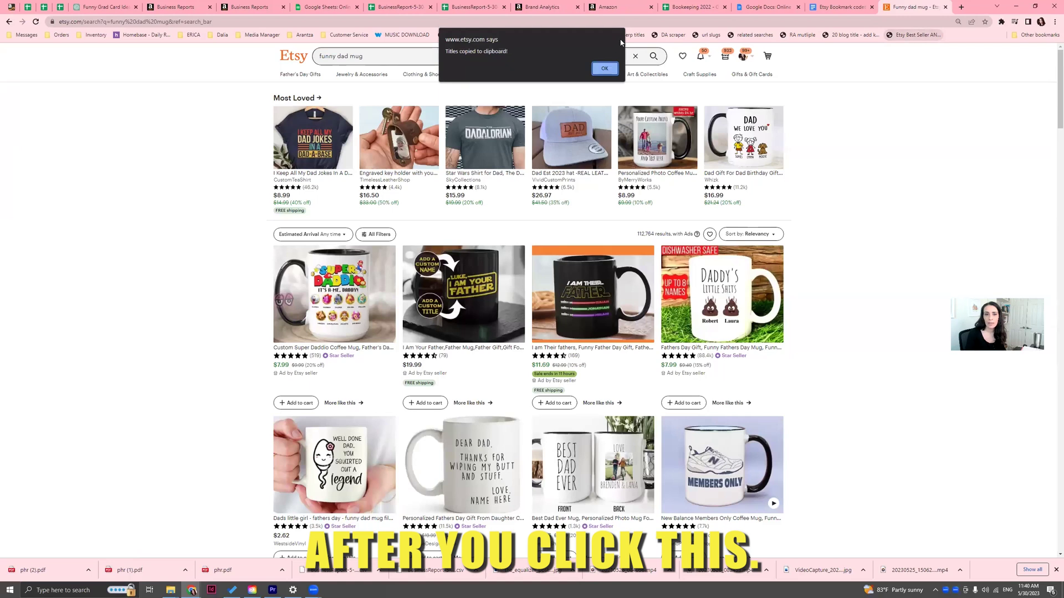
Step: Accept the alert on the Etsy "funny dad mug" results and set the new ChatGPT chat to GPT-4
{"action": "left_click", "coordinate": [604, 69]}
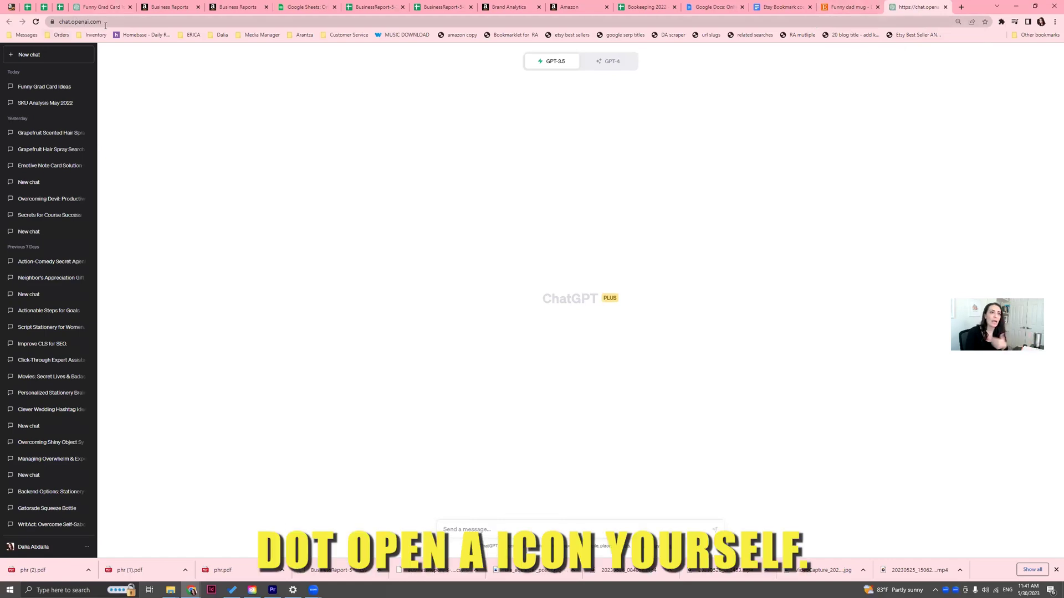
{"action": "left_click", "coordinate": [605, 62]}
{"action": "left_click", "coordinate": [603, 64]}
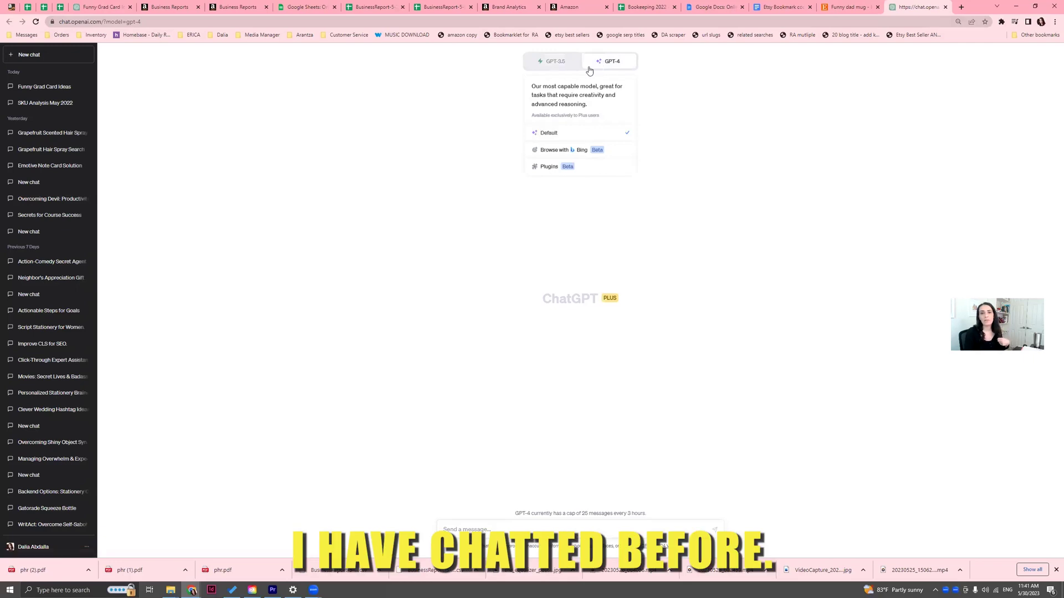
Step: Paste the copied mug titles prompt into the GPT-4 chat, review it, highlight "personalized stationery", and send the message
{"action": "left_click", "coordinate": [497, 529]}
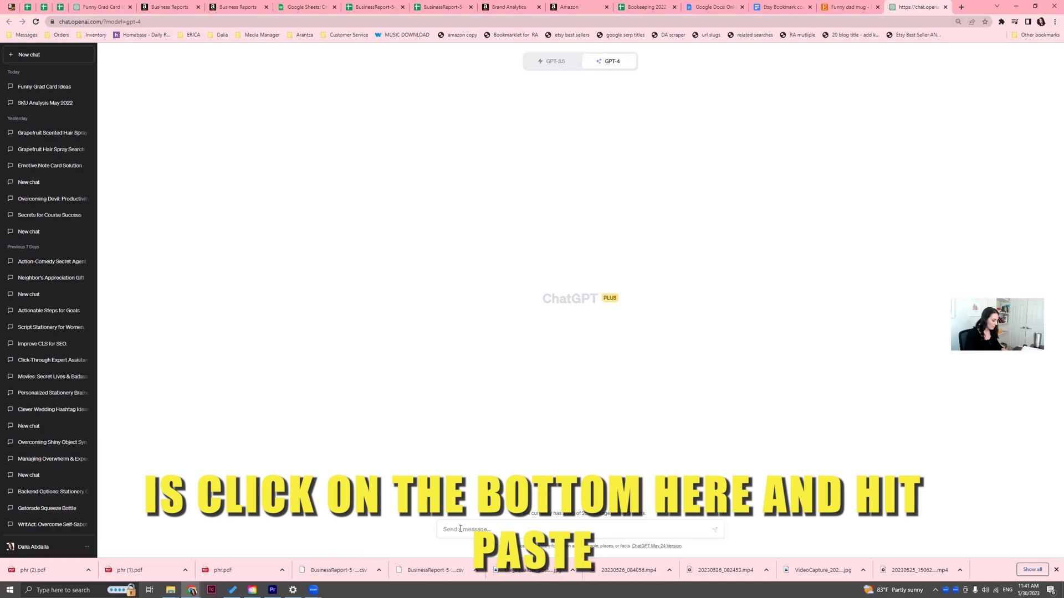
{"action": "key", "text": "ctrl+v"}
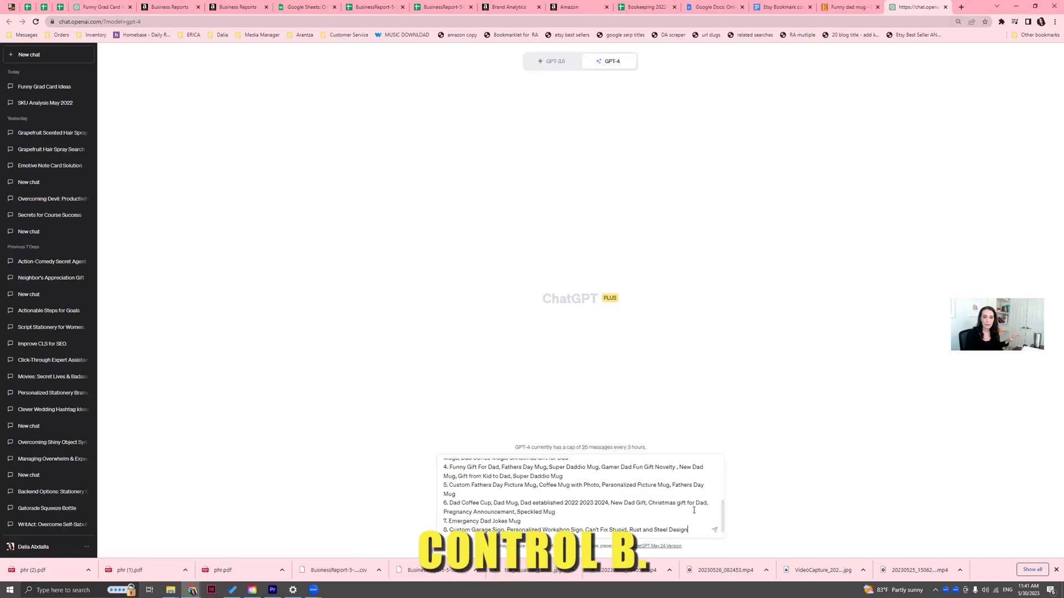
{"action": "scroll", "coordinate": [582, 499], "scroll_direction": "up", "scroll_amount": 5}
{"action": "scroll", "coordinate": [554, 488], "scroll_direction": "down", "scroll_amount": 3}
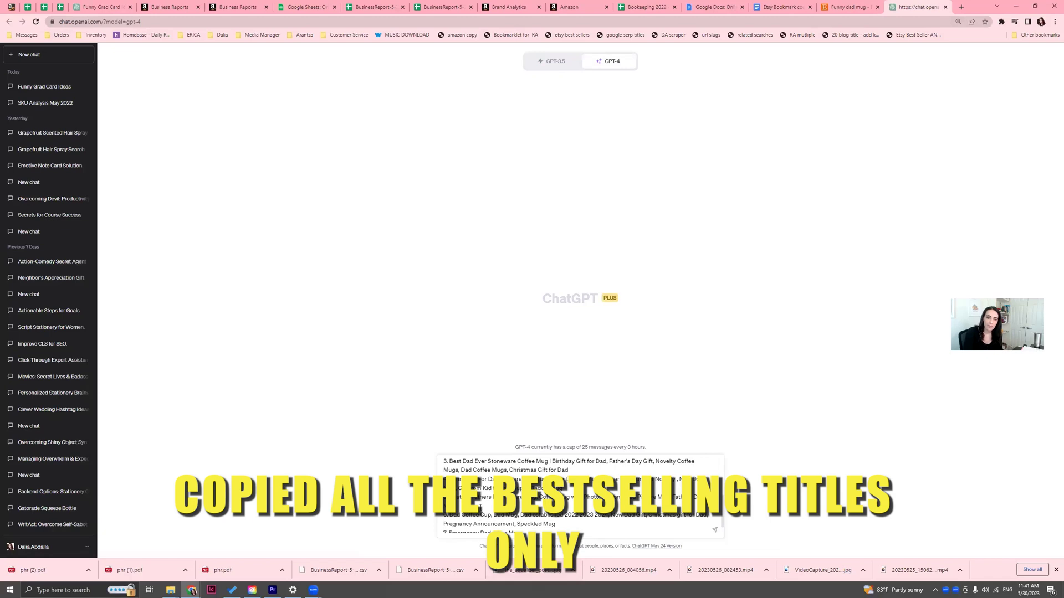
{"action": "scroll", "coordinate": [446, 461], "scroll_direction": "up", "scroll_amount": 5}
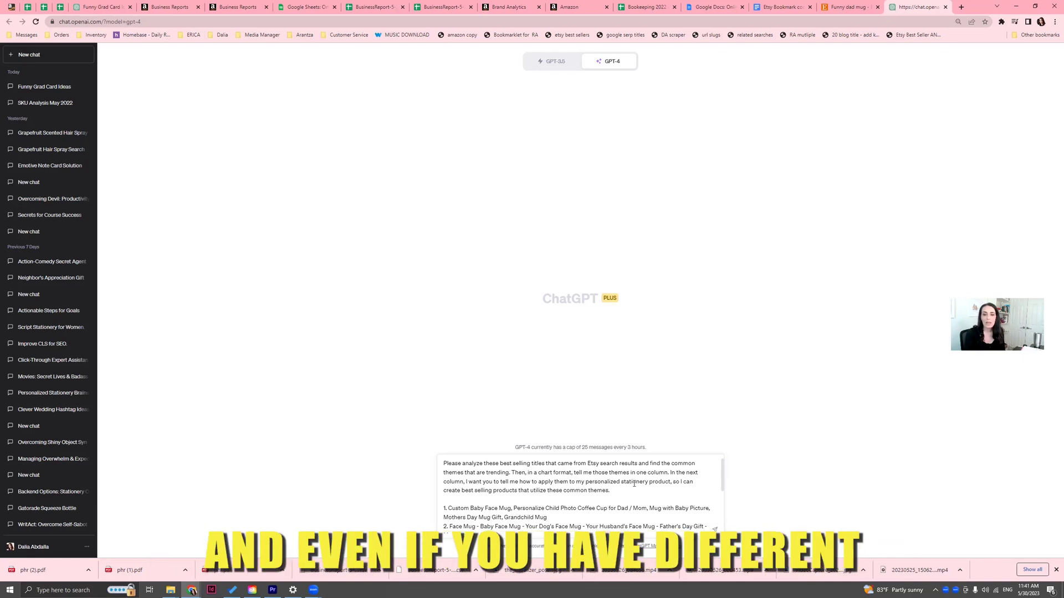
{"action": "left_click_drag", "start_coordinate": [647, 483], "coordinate": [588, 485]}
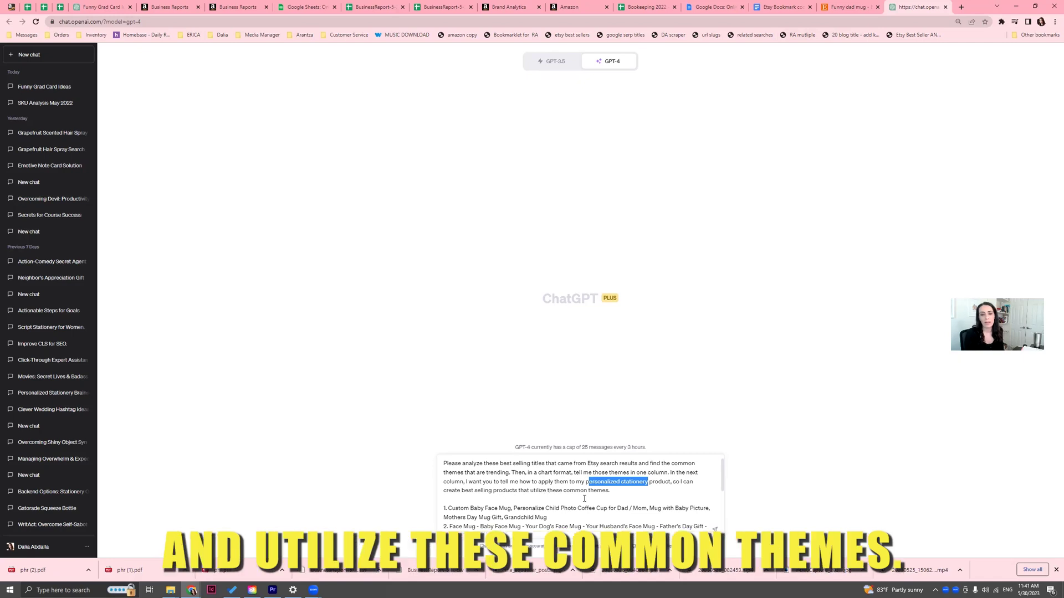
{"action": "key", "text": "Return"}
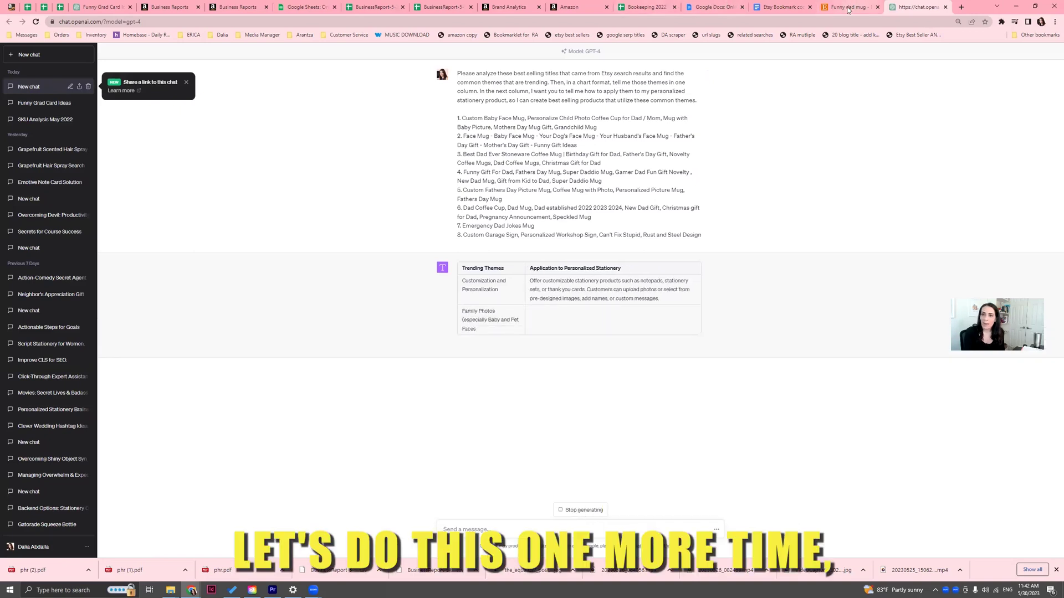
Step: Return to the Etsy Bookmark codes document, highlight "personalized stationery" in the BROWSING code, and select that whole code block
{"action": "left_click", "coordinate": [768, 7]}
{"action": "left_click_drag", "start_coordinate": [389, 353], "coordinate": [652, 474]}
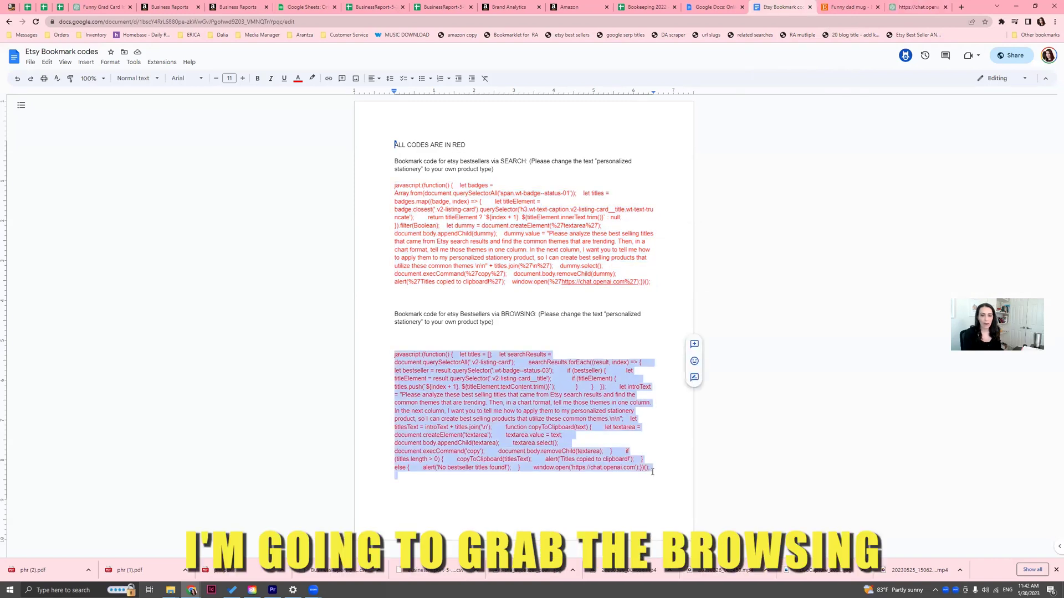
{"action": "left_click", "coordinate": [506, 407]}
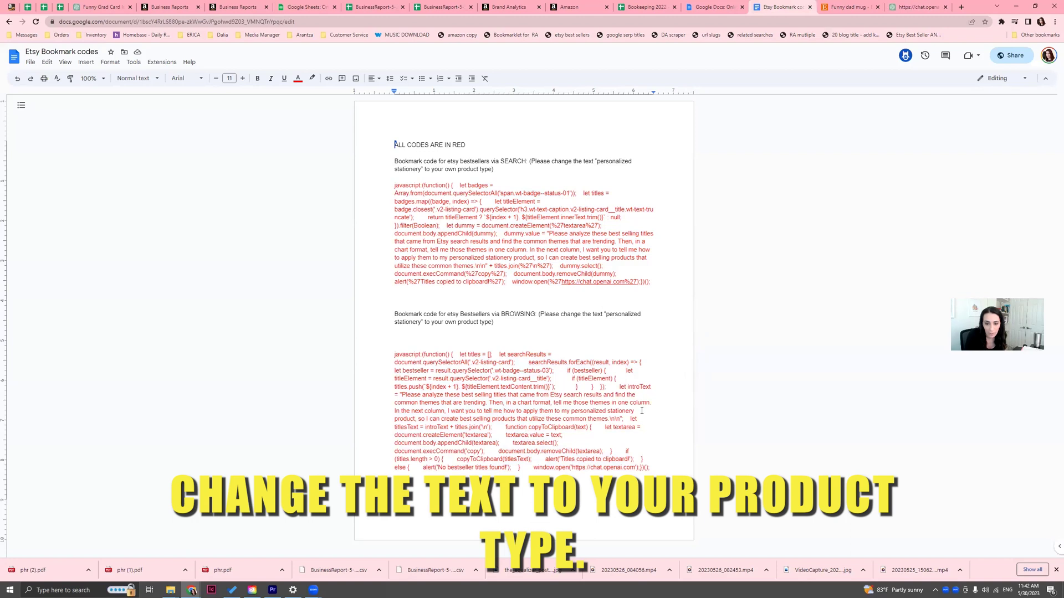
{"action": "left_click_drag", "start_coordinate": [635, 411], "coordinate": [573, 412]}
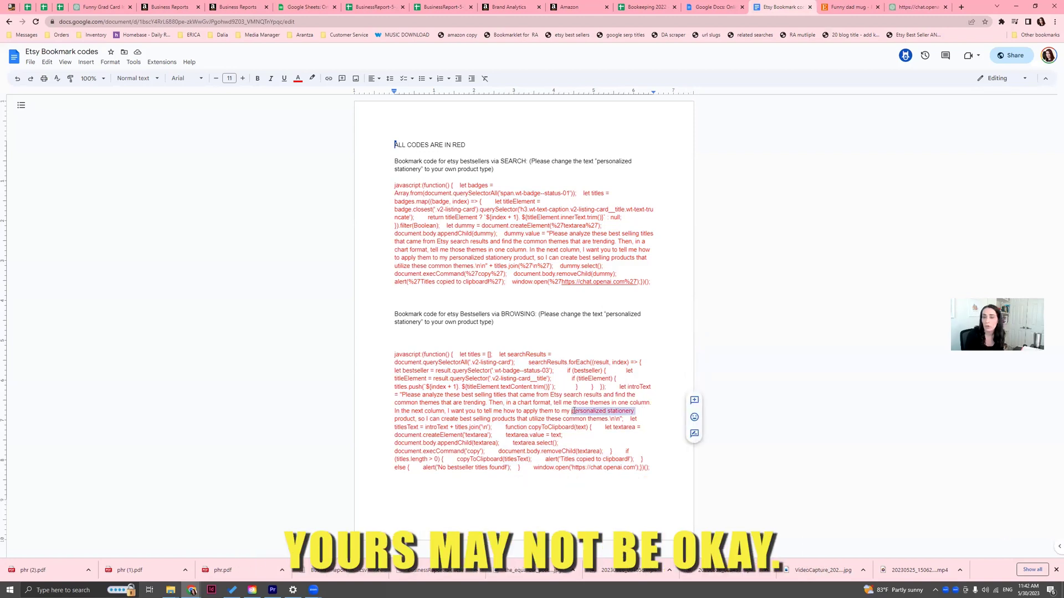
{"action": "left_click_drag", "start_coordinate": [647, 469], "coordinate": [365, 358]}
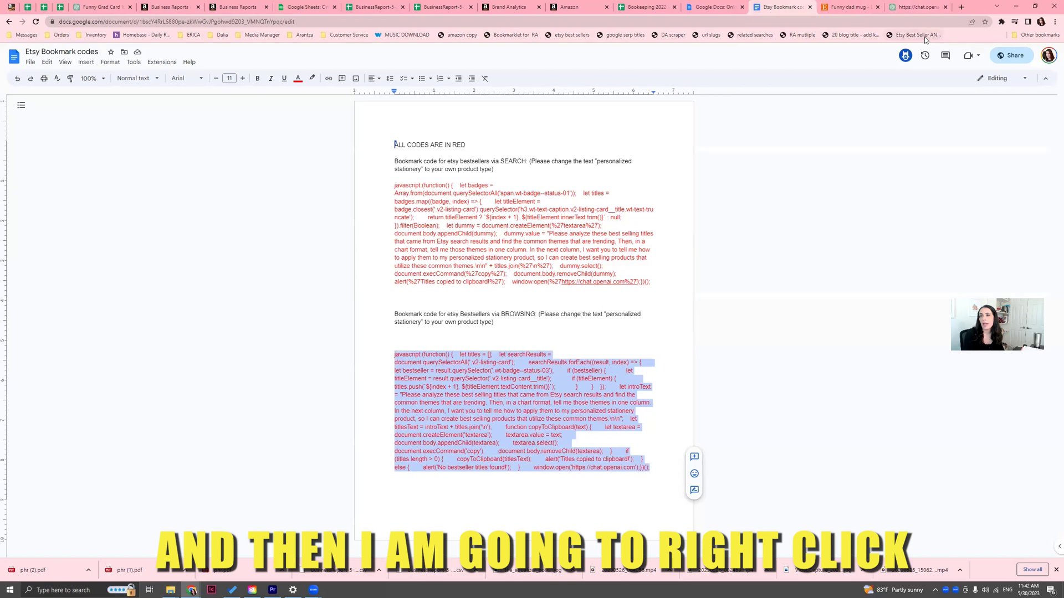
Step: Add a bookmark named "Etsy BS BROWSE" to the bookmarks bar with the copied BROWSING code as its URL
{"action": "right_click", "coordinate": [964, 38]}
{"action": "left_click", "coordinate": [969, 148]}
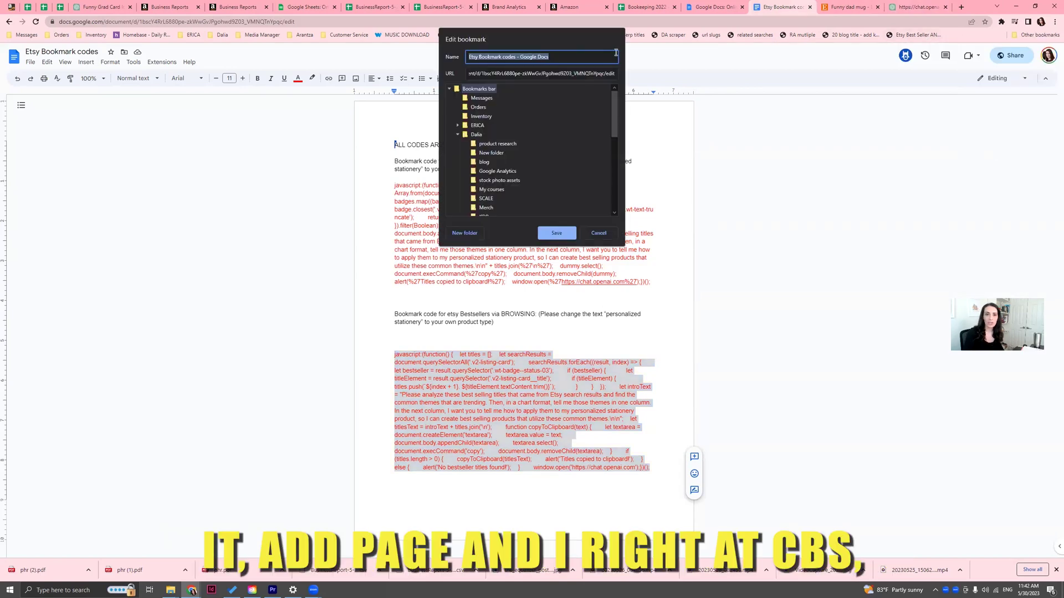
{"action": "type", "text": "Etsy BS"}
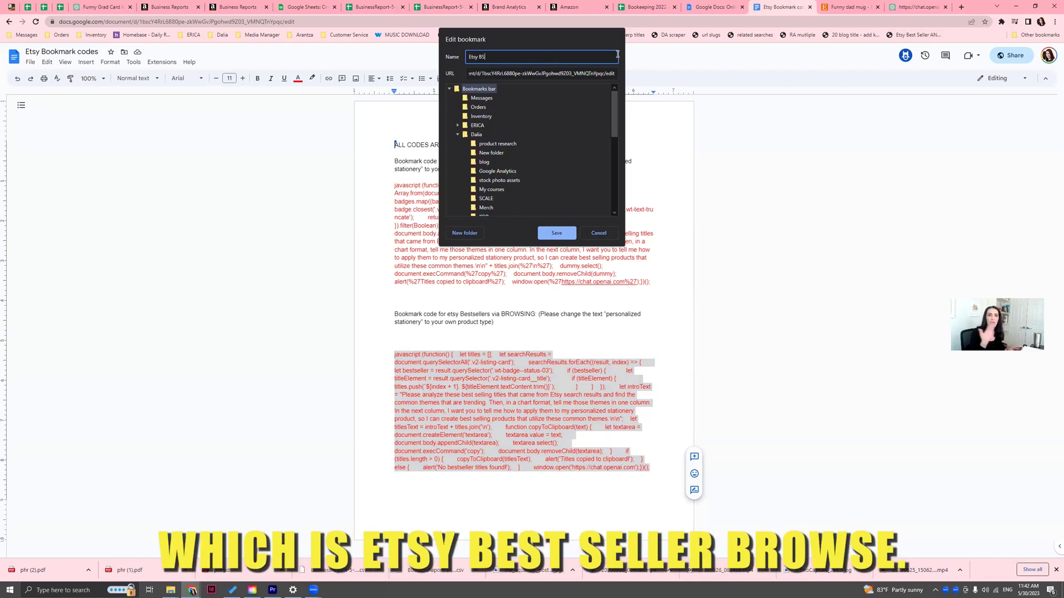
{"action": "type", "text": " BROWSE"}
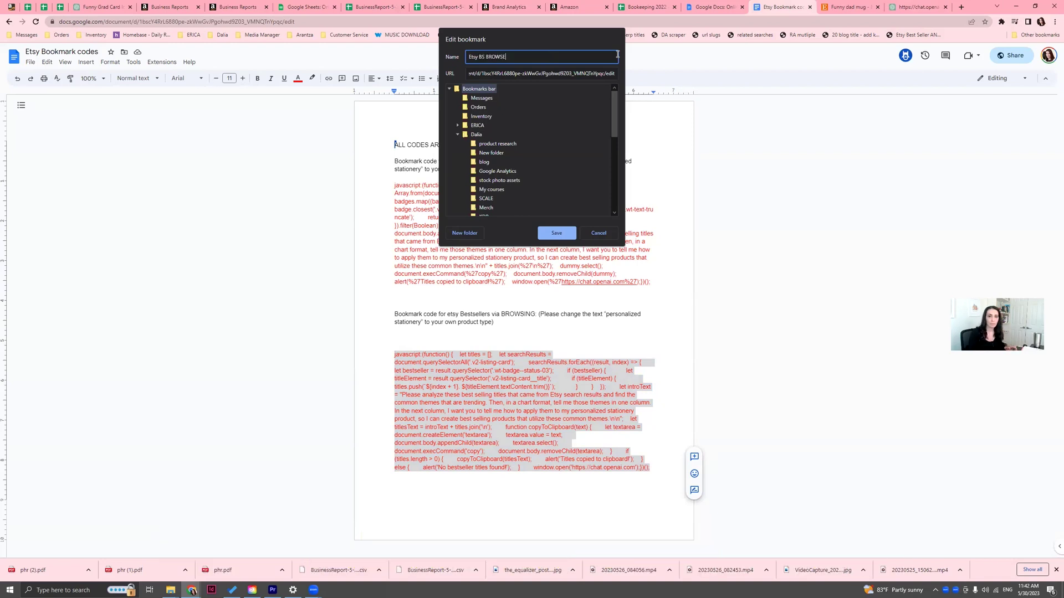
{"action": "triple_click", "coordinate": [566, 76]}
{"action": "key", "text": "BackSpace"}
{"action": "key", "text": "ctrl+v"}
{"action": "left_click", "coordinate": [557, 232]}
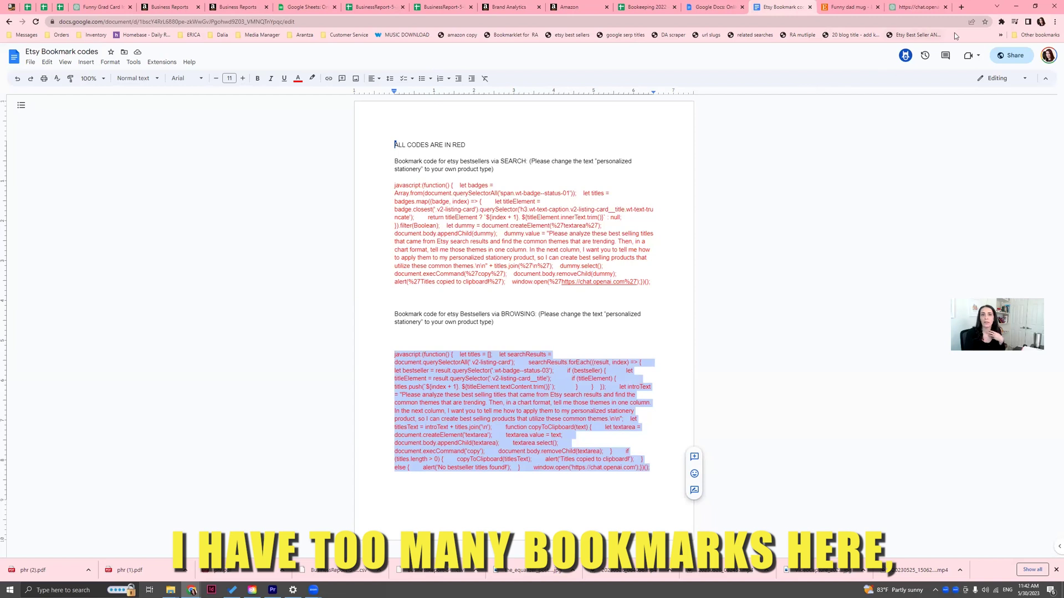
Step: Return to Etsy, open the Clothing & Shoes category page, and locate the "Etsy BS BROWSE" bookmark among the hidden bookmarks
{"action": "left_click", "coordinate": [839, 7]}
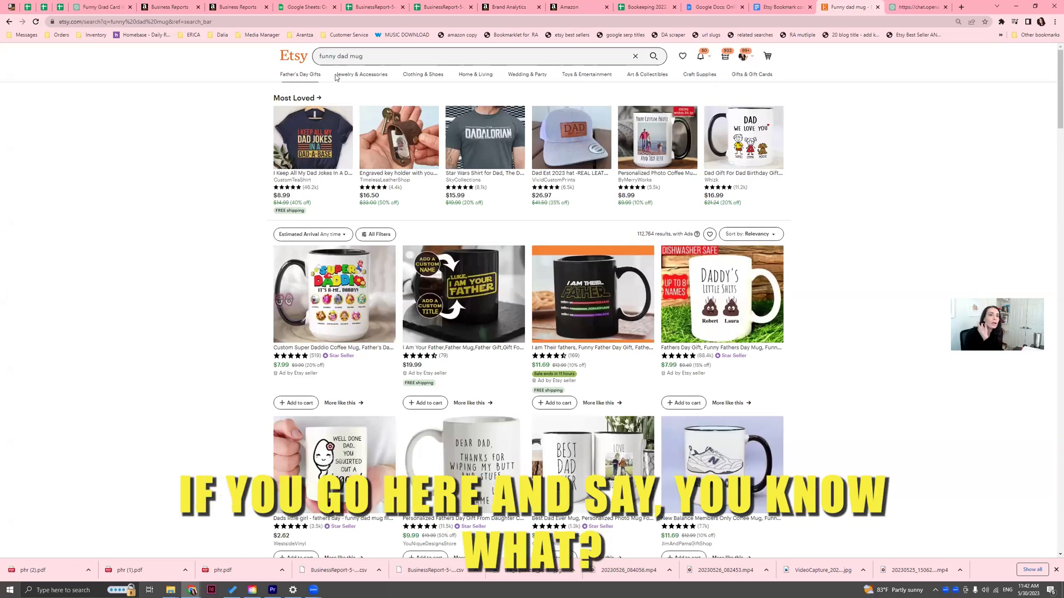
{"action": "mouse_move", "coordinate": [419, 80]}
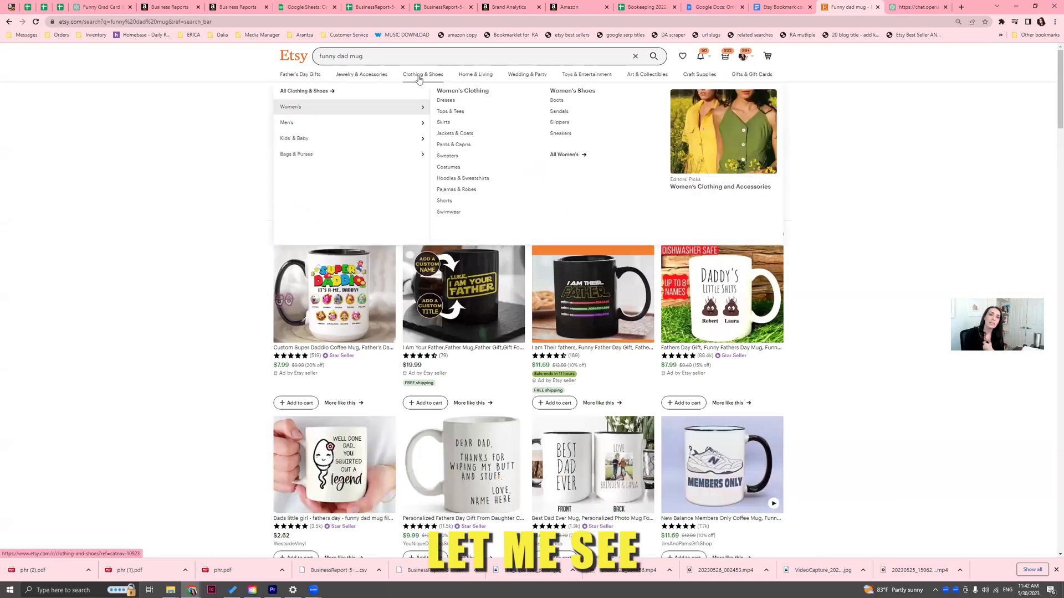
{"action": "left_click", "coordinate": [418, 79]}
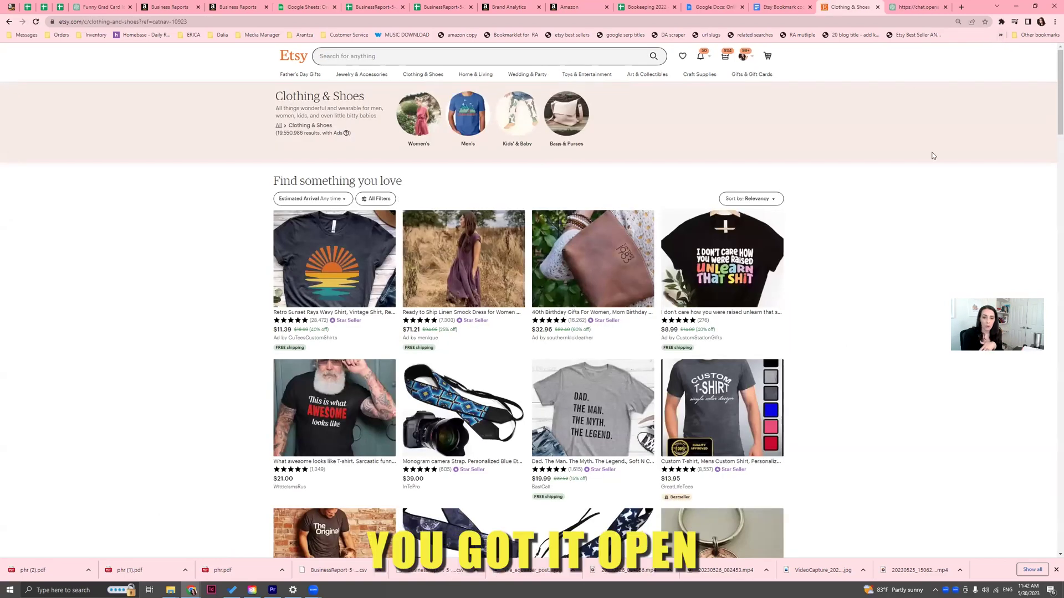
{"action": "left_click", "coordinate": [1000, 37]}
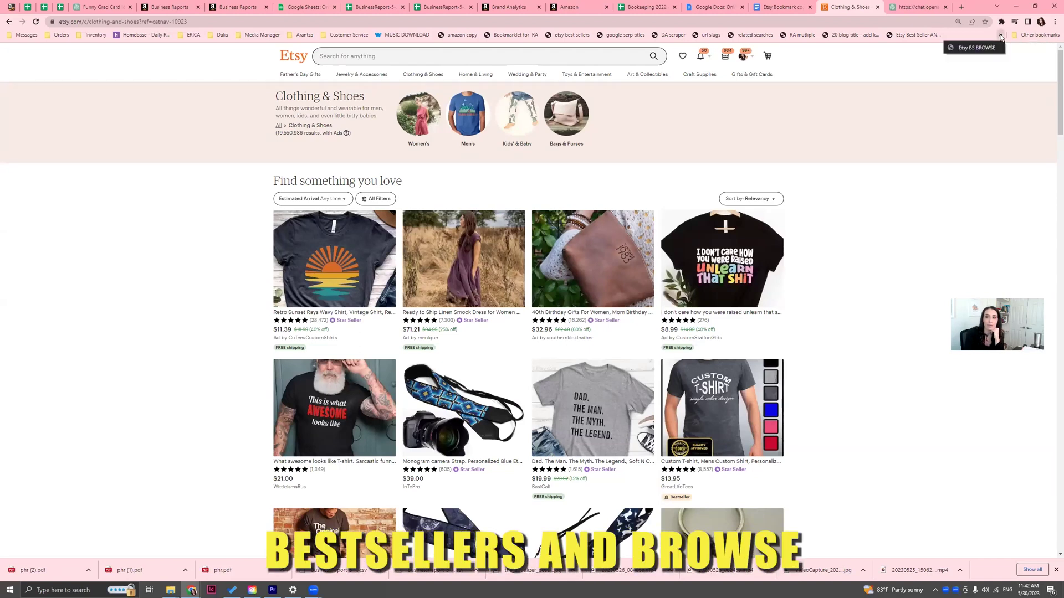
{"action": "left_click", "coordinate": [421, 77]}
{"action": "left_click", "coordinate": [422, 76]}
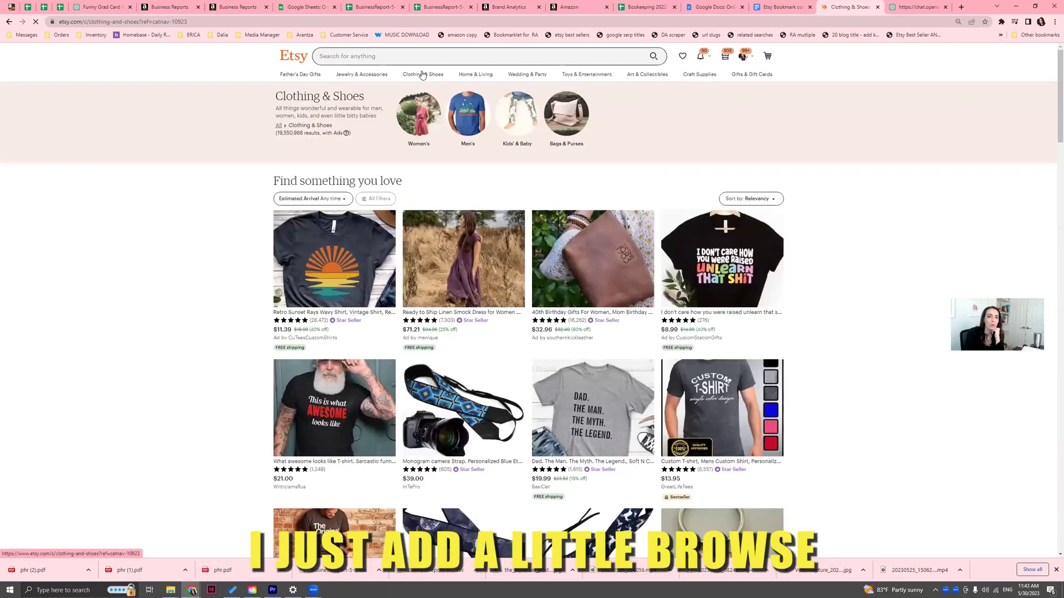
{"action": "mouse_move", "coordinate": [424, 76]}
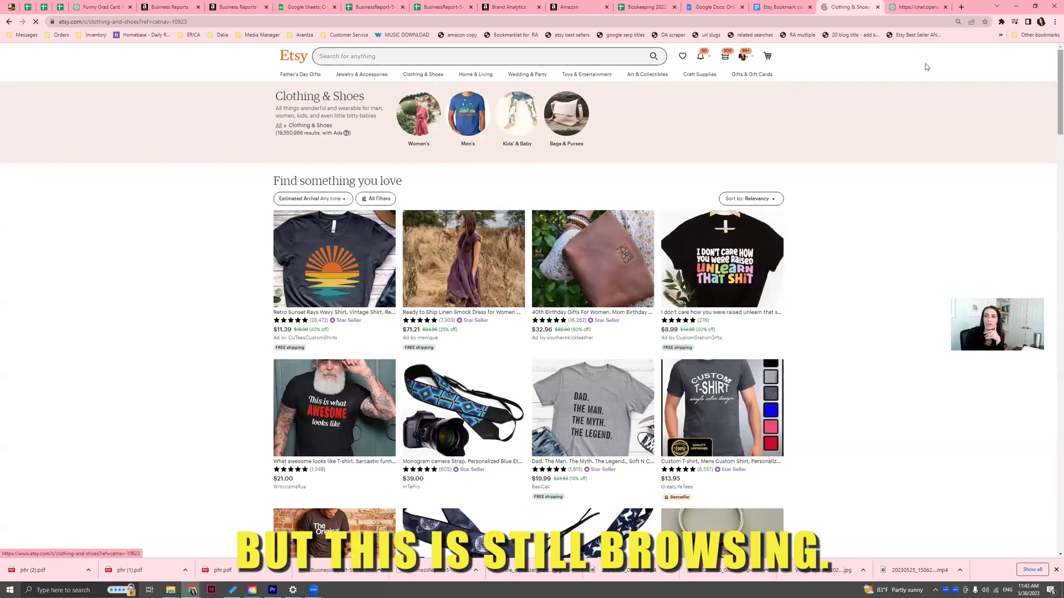
Step: Run the "Etsy BS BROWSE" bookmark on the Clothing & Shoes page and accept its alert
{"action": "left_click", "coordinate": [1000, 34]}
{"action": "left_click", "coordinate": [977, 48]}
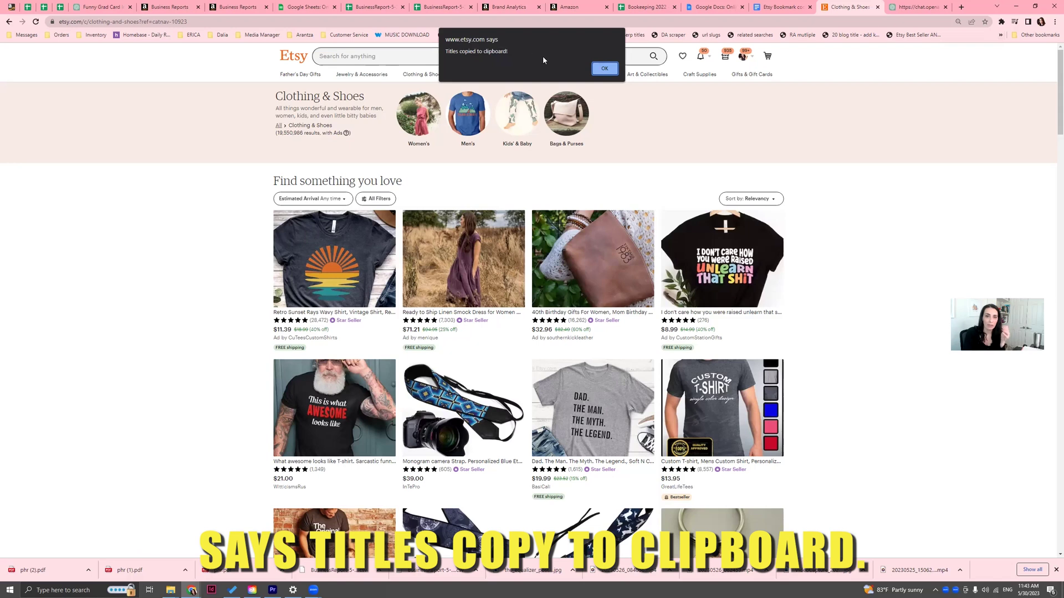
{"action": "left_click", "coordinate": [605, 68]}
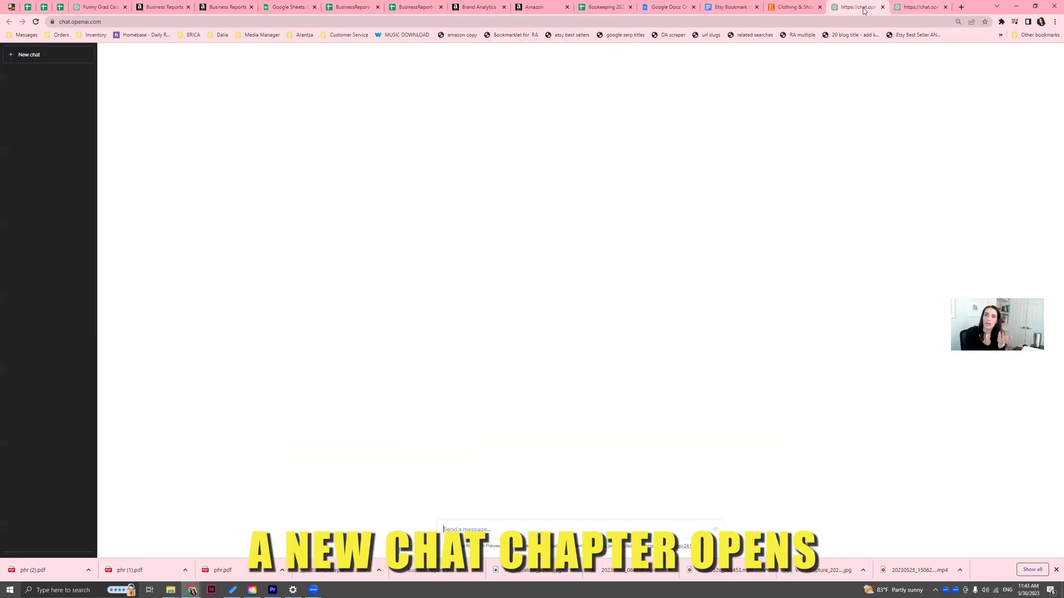
Step: Set the newly opened ChatGPT chat to GPT-4, then paste and send the copied Clothing & Shoes bestseller titles prompt
{"action": "left_click", "coordinate": [605, 61]}
{"action": "right_click", "coordinate": [601, 65]}
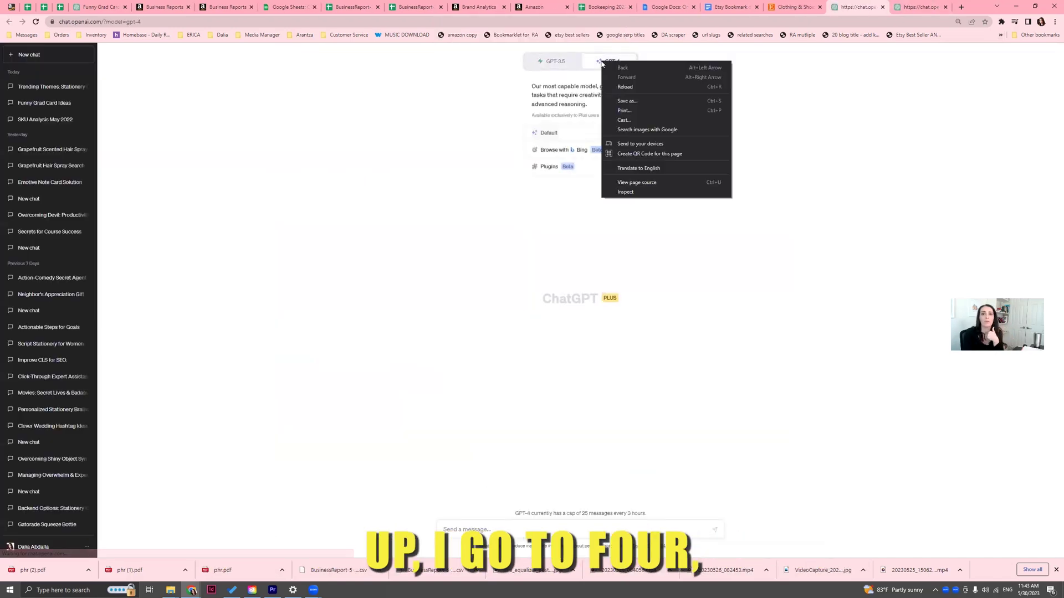
{"action": "left_click", "coordinate": [601, 65]}
{"action": "left_click", "coordinate": [481, 531]}
{"action": "key", "text": "ctrl+v"}
{"action": "scroll", "coordinate": [513, 517], "scroll_direction": "up", "scroll_amount": 5}
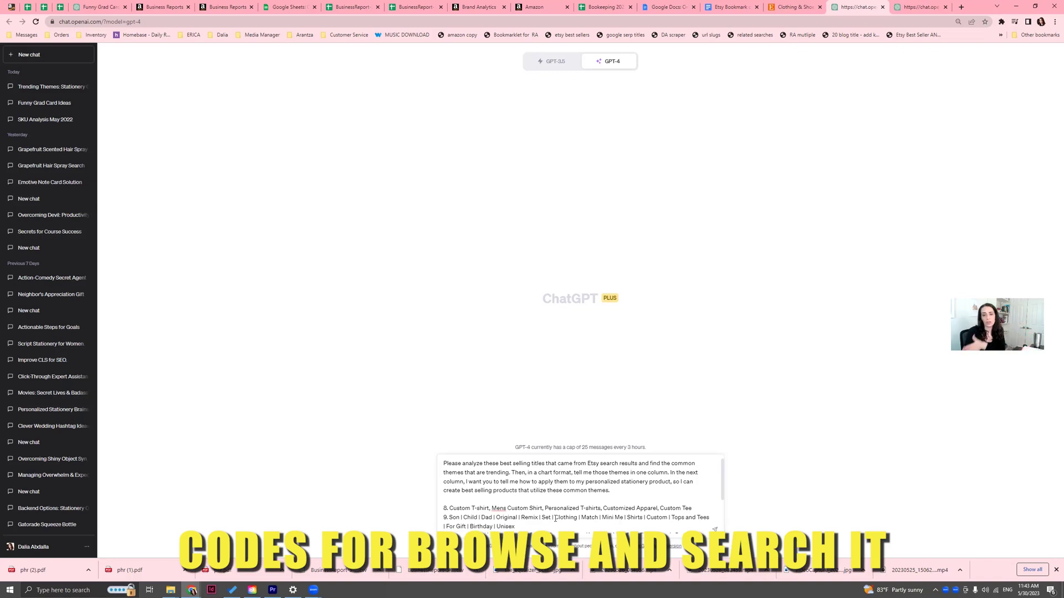
{"action": "key", "text": "Return"}
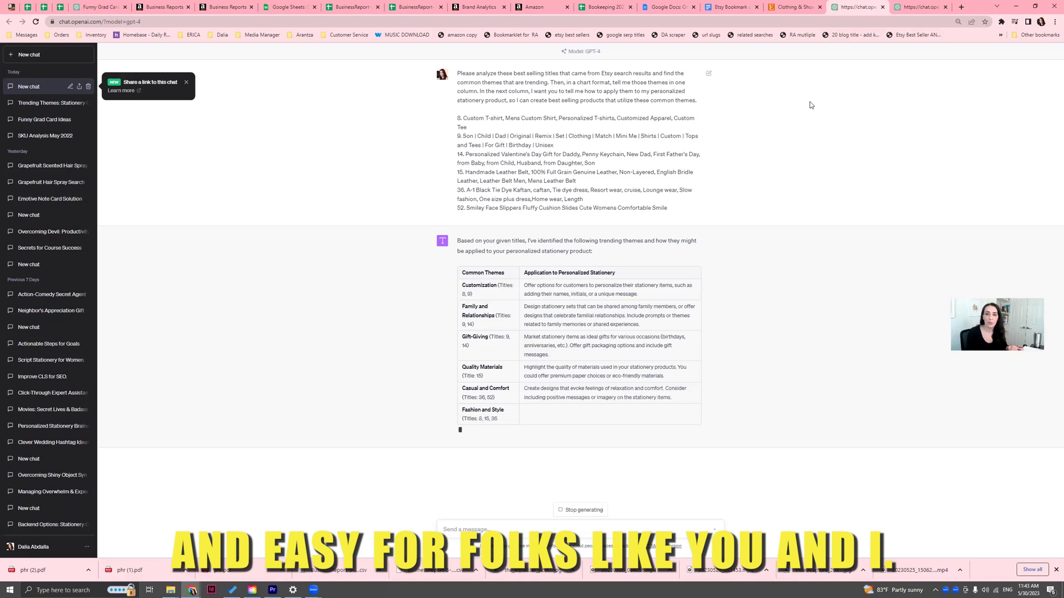
Step: Review the theme charts in both ChatGPT chats, first for the dad mug titles and then for the Clothing & Shoes titles
{"action": "left_click", "coordinate": [909, 5]}
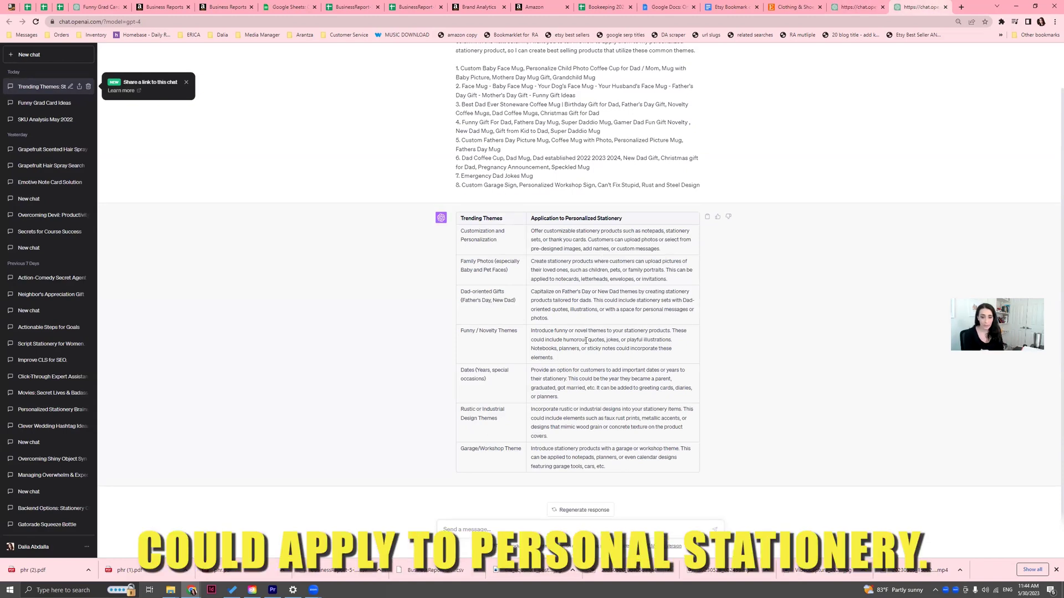
{"action": "left_click", "coordinate": [858, 6]}
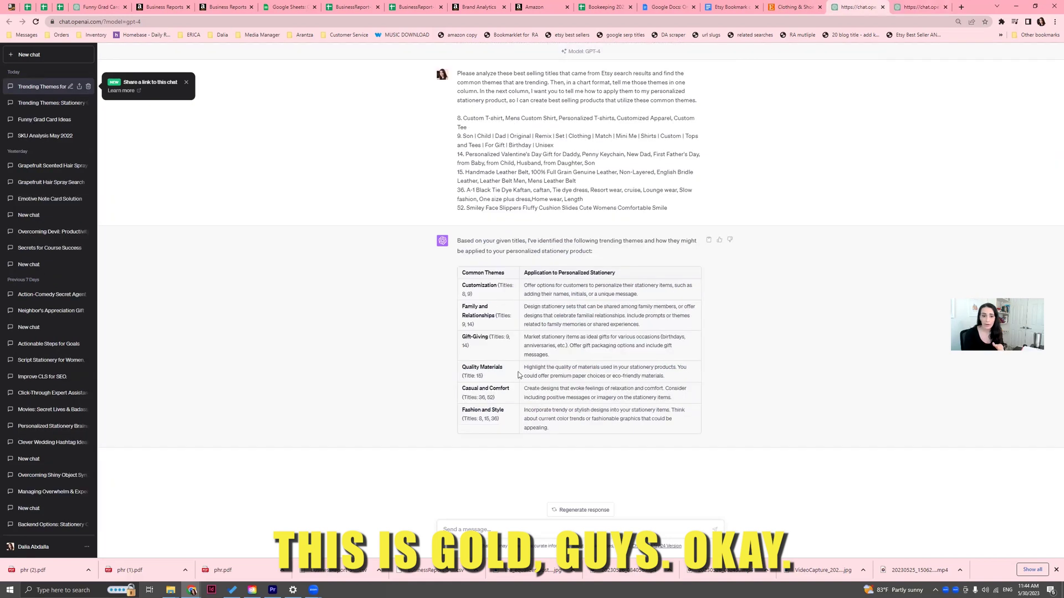